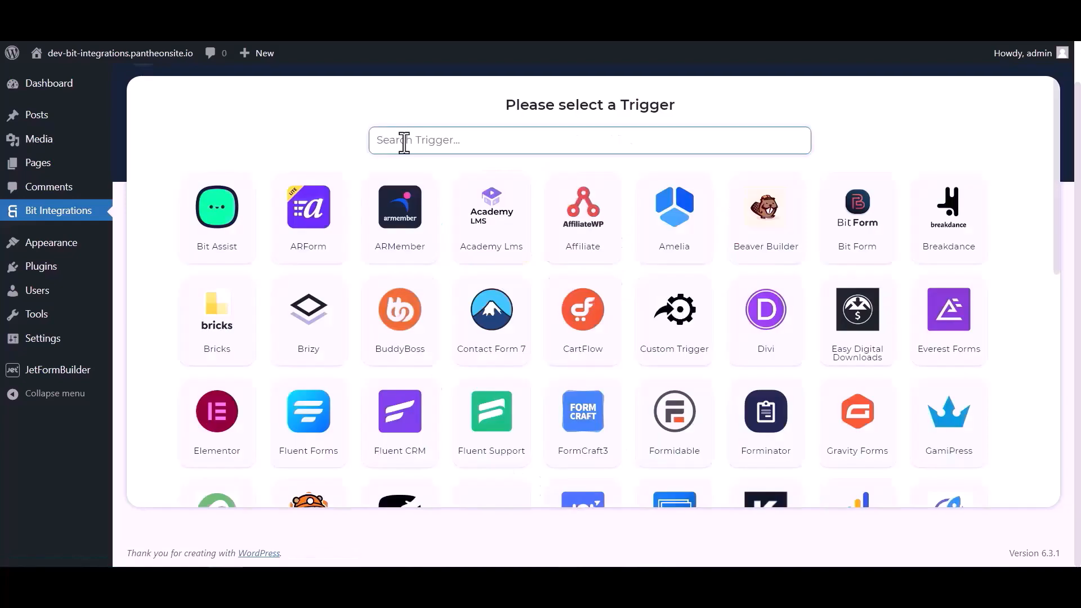
- Create a new integration triggered by JetForm Builder, copy its webhook URL and fetch test data
{"action": "left_click", "coordinate": [404, 141]}
{"action": "type", "text": "jet"}
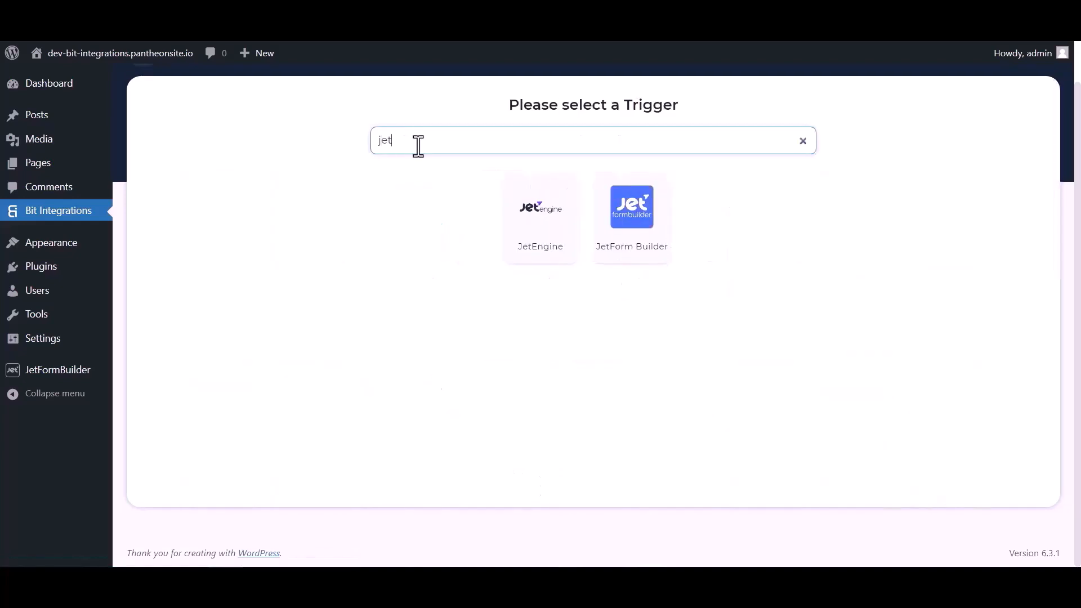
{"action": "left_click", "coordinate": [635, 242]}
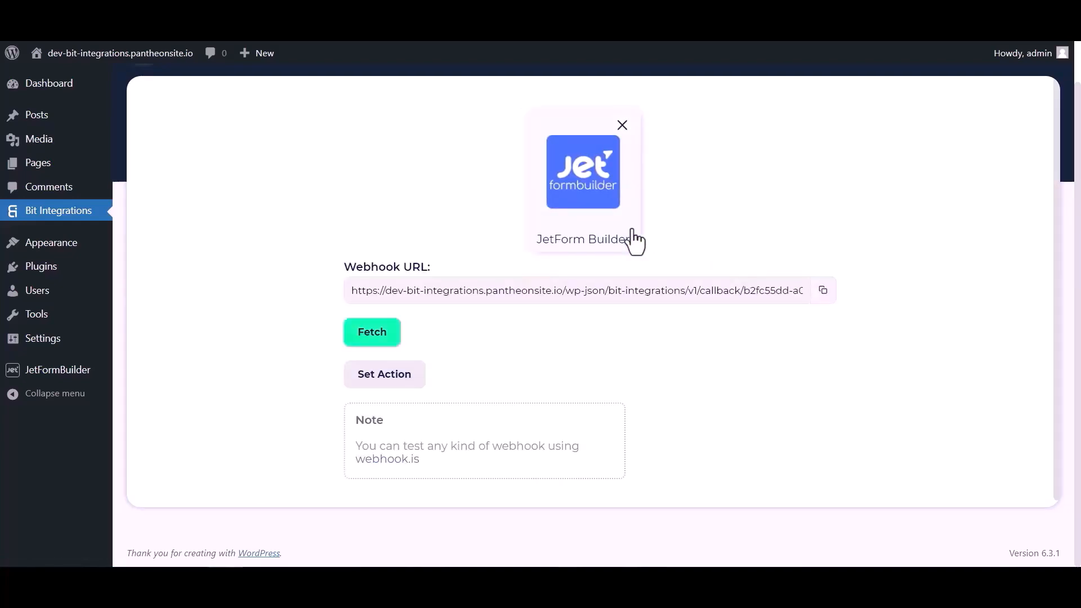
{"action": "left_click", "coordinate": [823, 290]}
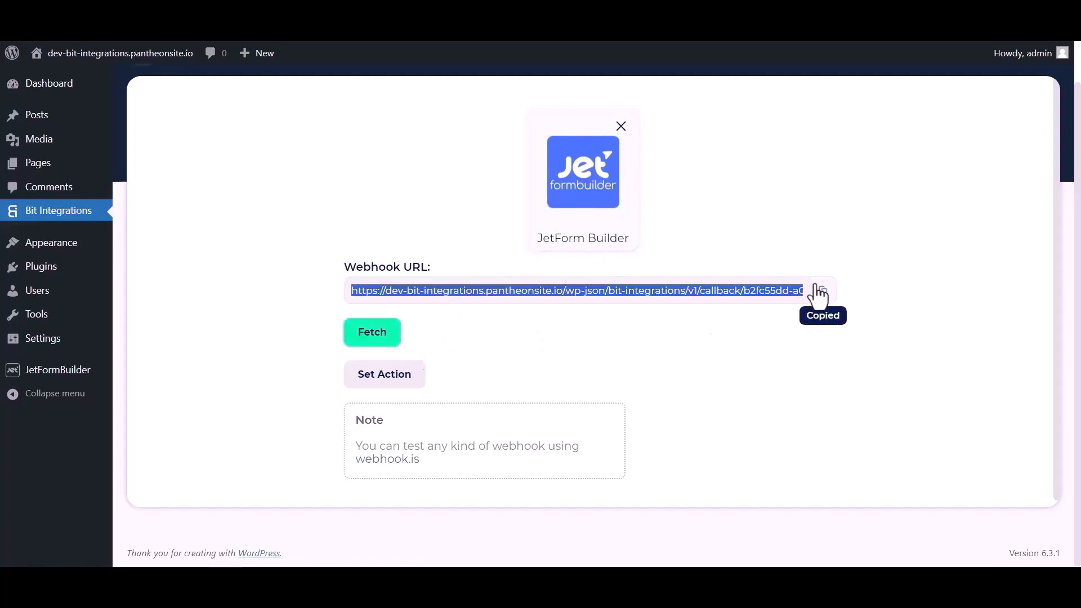
{"action": "left_click", "coordinate": [380, 338]}
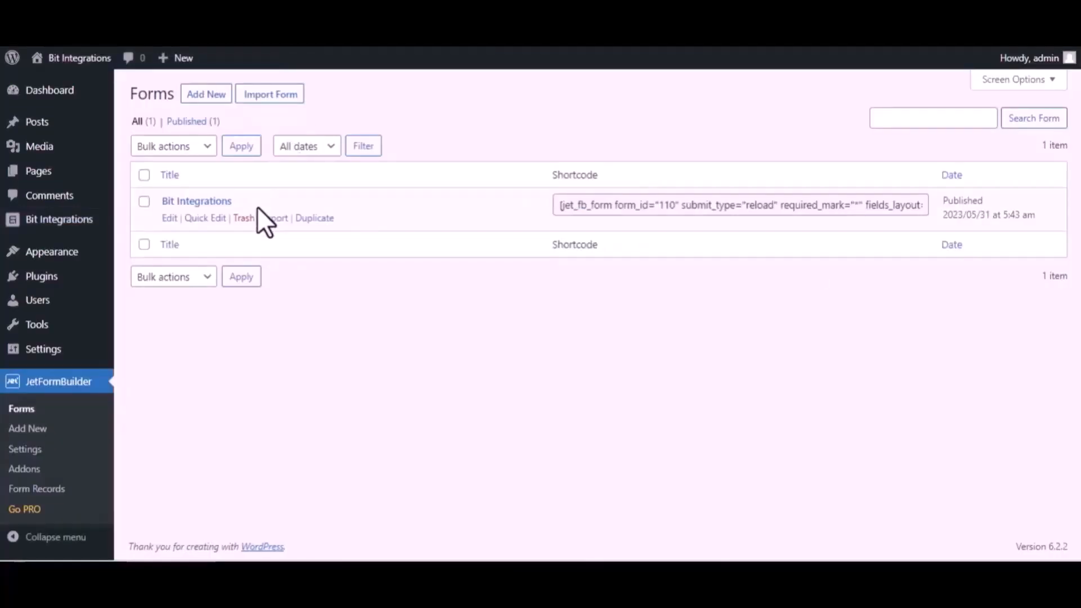
- In the Bit Integrations form's settings, change the first post-submit action to Call Webhook
{"action": "left_click", "coordinate": [168, 218]}
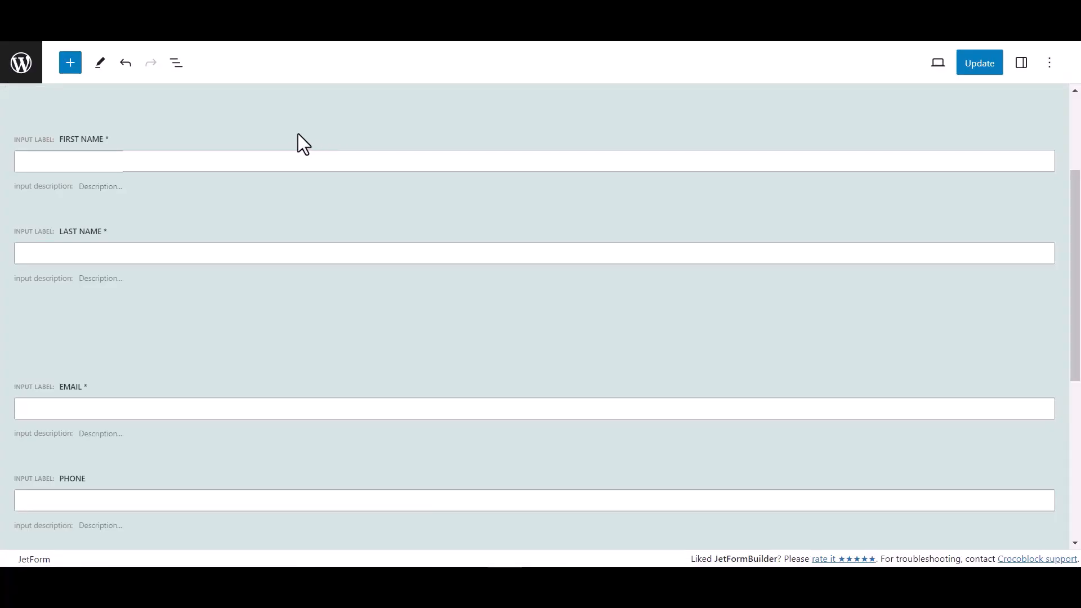
{"action": "left_click", "coordinate": [1021, 63]}
{"action": "scroll", "coordinate": [929, 403], "scroll_direction": "down", "scroll_amount": 1}
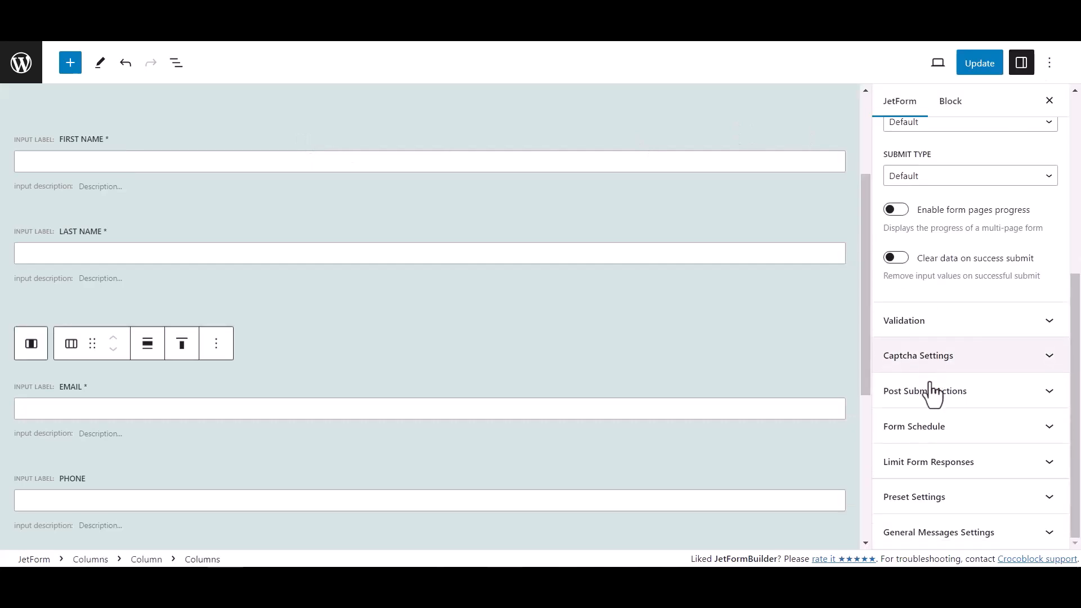
{"action": "left_click", "coordinate": [980, 397]}
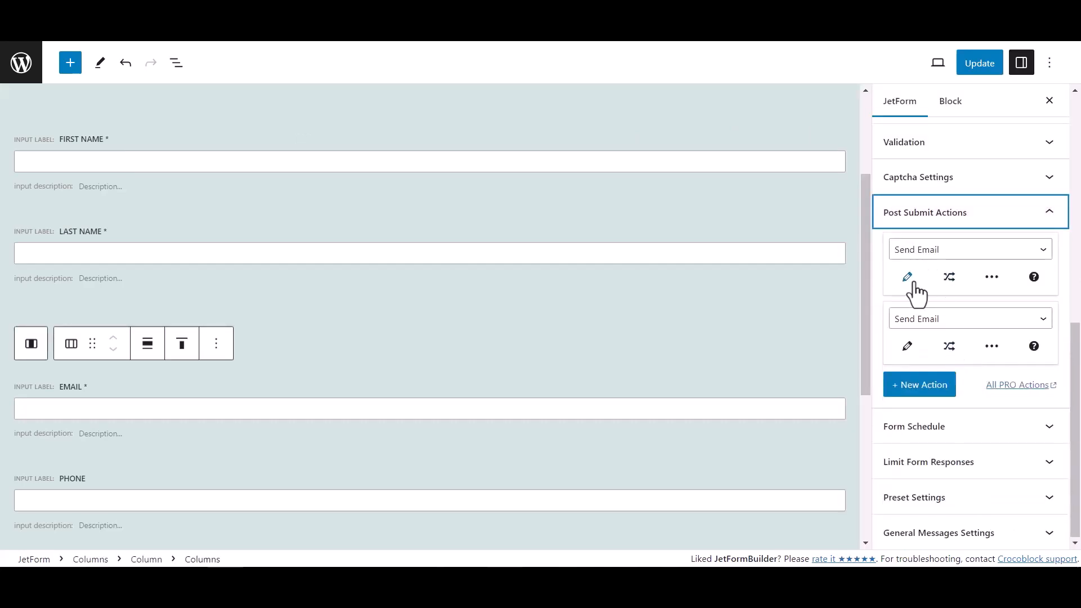
{"action": "left_click", "coordinate": [930, 253]}
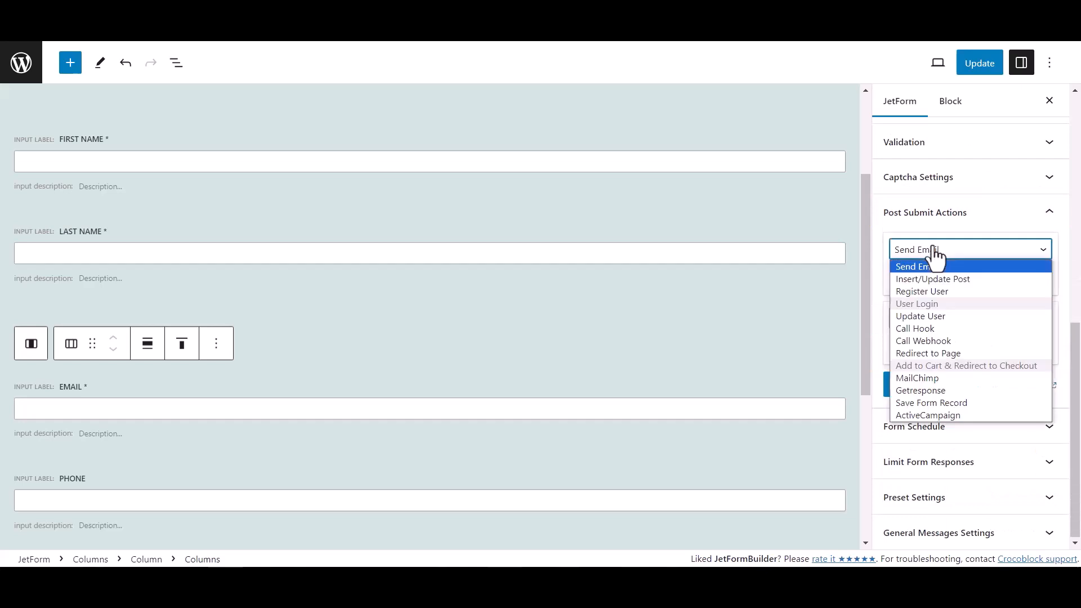
{"action": "left_click", "coordinate": [926, 341]}
{"action": "left_click", "coordinate": [915, 283]}
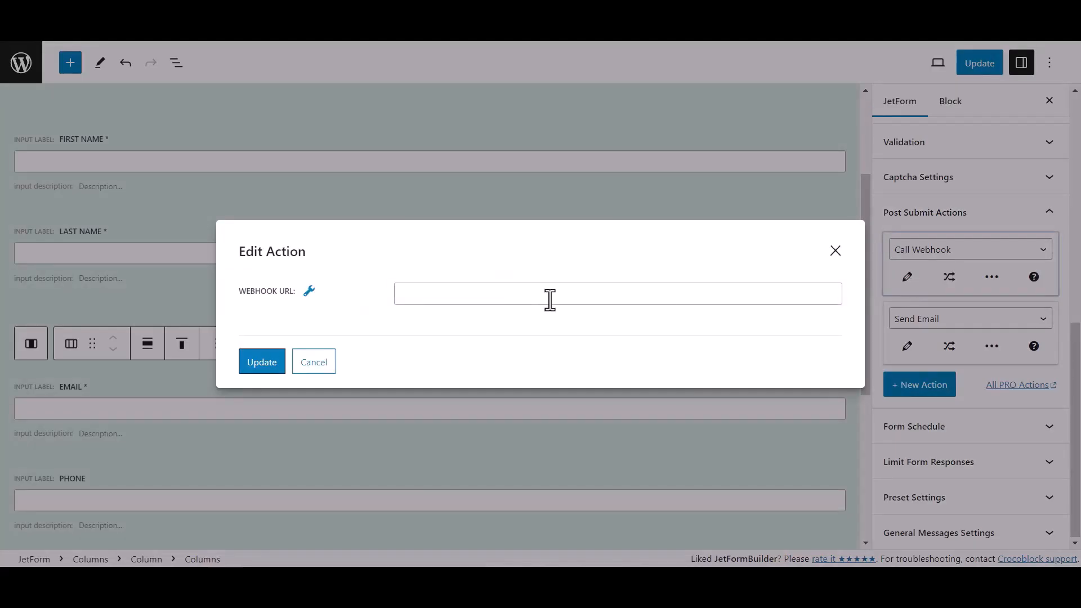
- Paste the copied webhook URL into the action, confirm it and update the form
{"action": "left_click", "coordinate": [429, 296]}
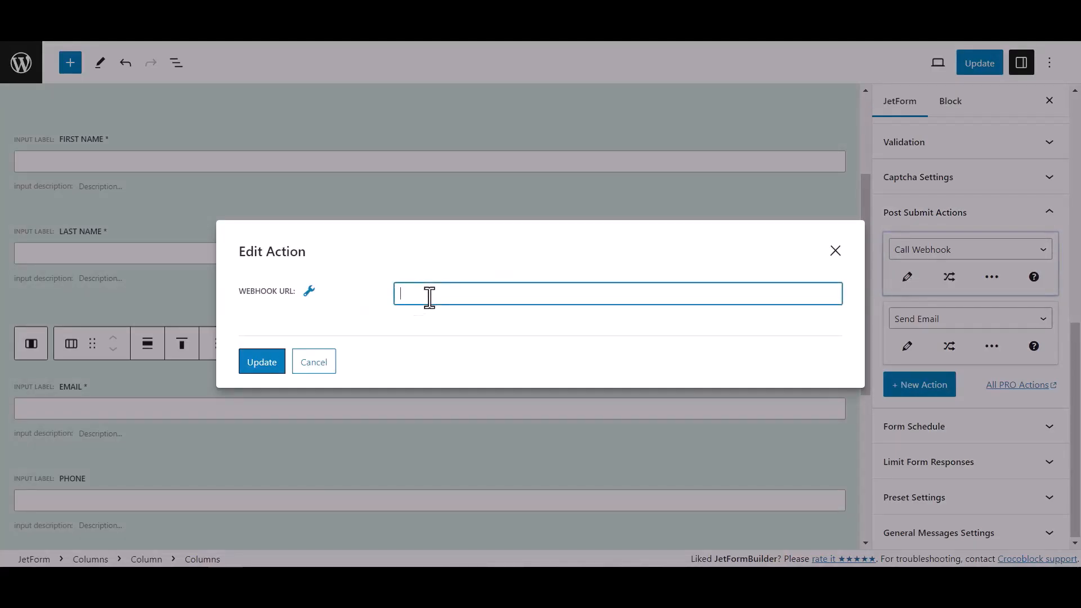
{"action": "key", "text": "ctrl+v"}
{"action": "left_click", "coordinate": [275, 369]}
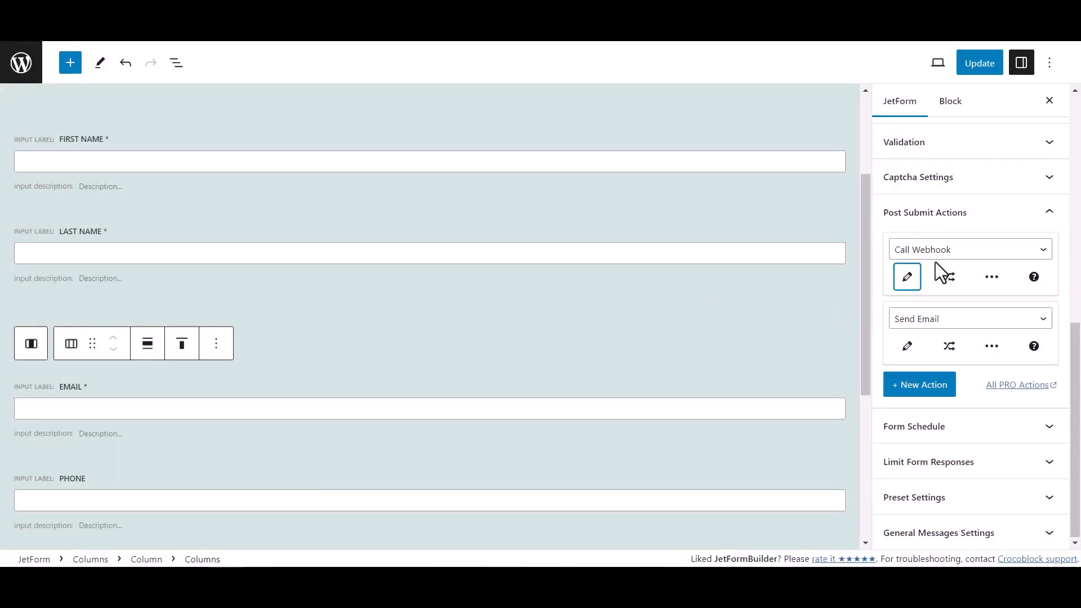
{"action": "left_click", "coordinate": [992, 64]}
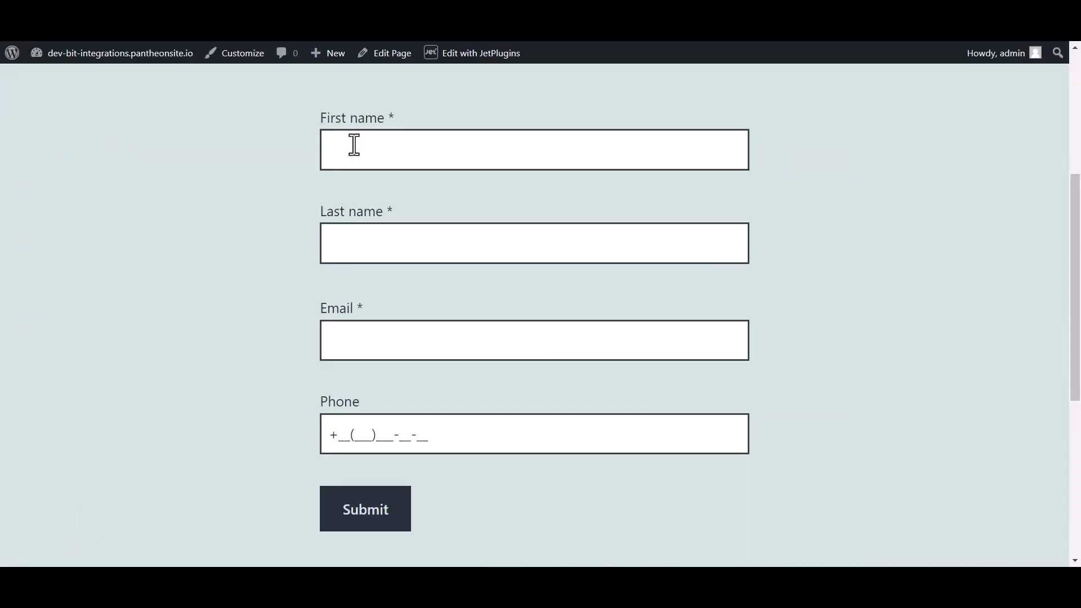
- Submit the live form with name 'Bi Integration', a test e-mail address and a phone number
{"action": "left_click", "coordinate": [375, 144]}
{"action": "type", "text": "Bit"}
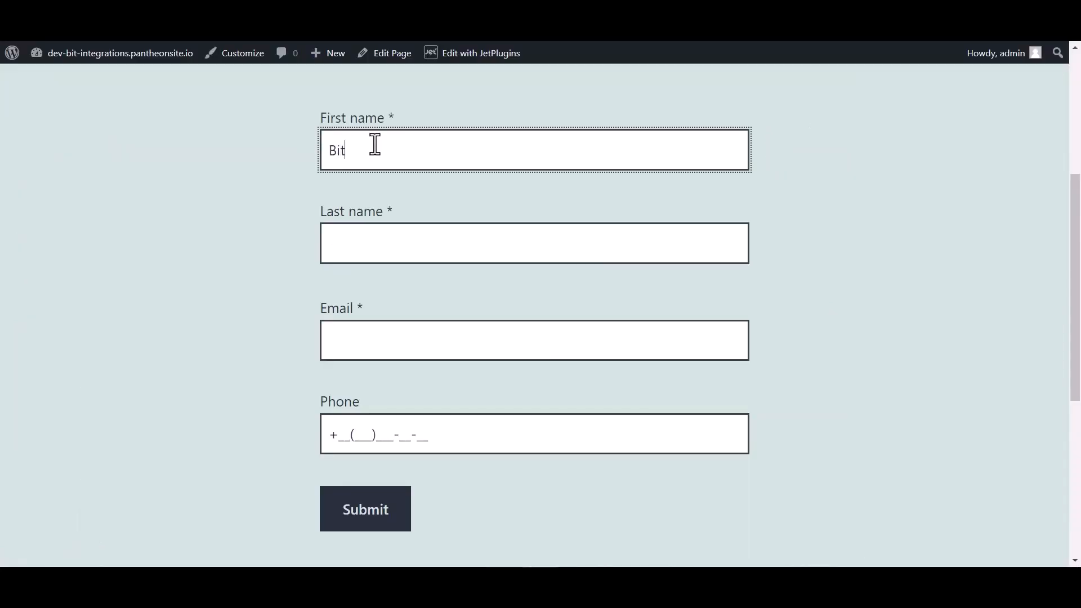
{"action": "left_click", "coordinate": [365, 244]}
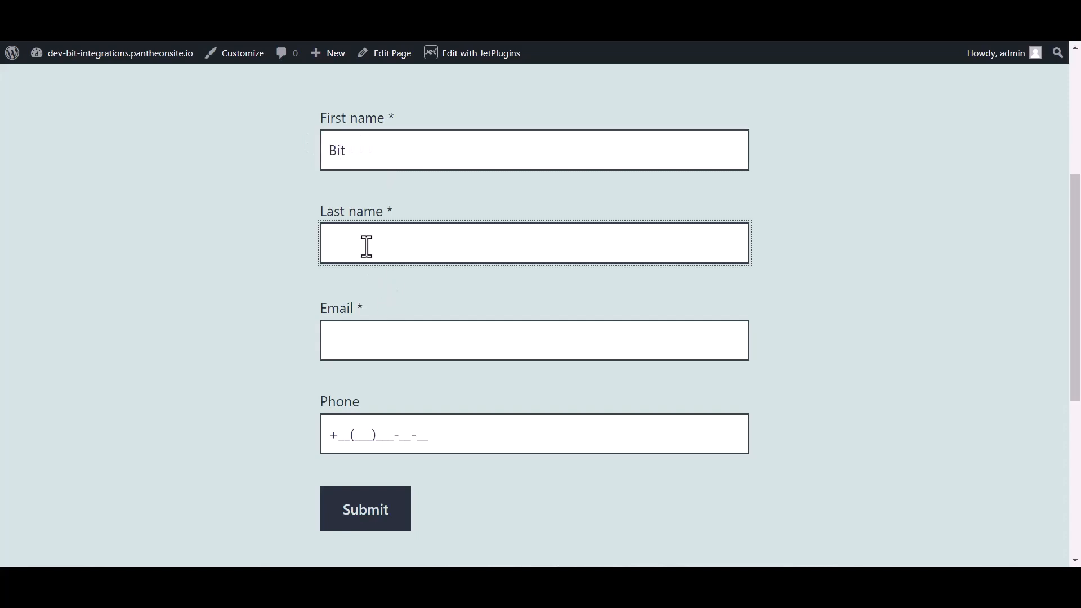
{"action": "type", "text": "Integrations"}
{"action": "left_click", "coordinate": [355, 348]}
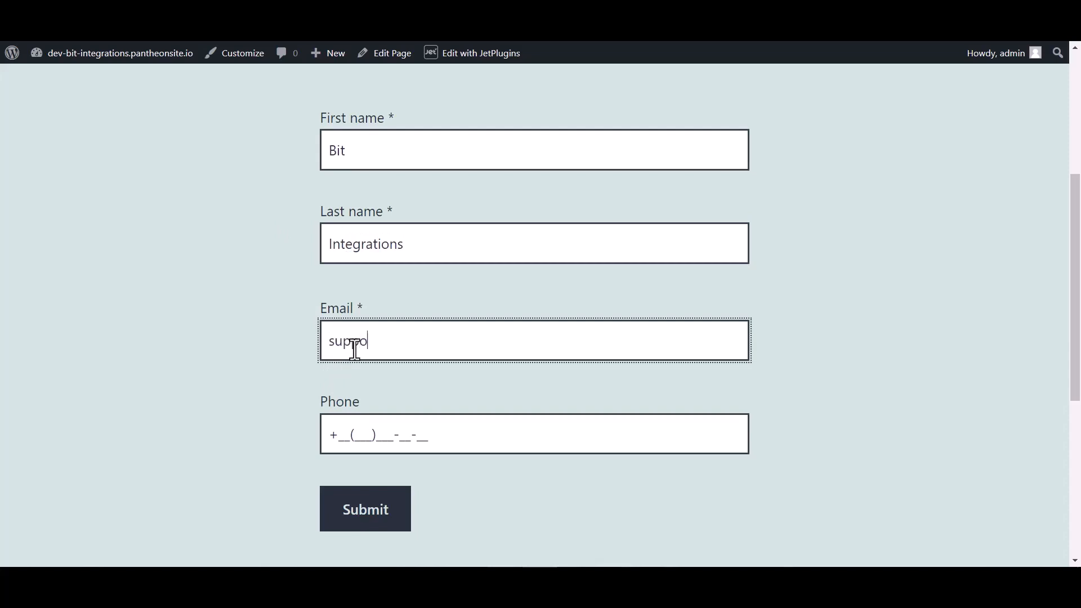
{"action": "key", "text": "BackSpace"}
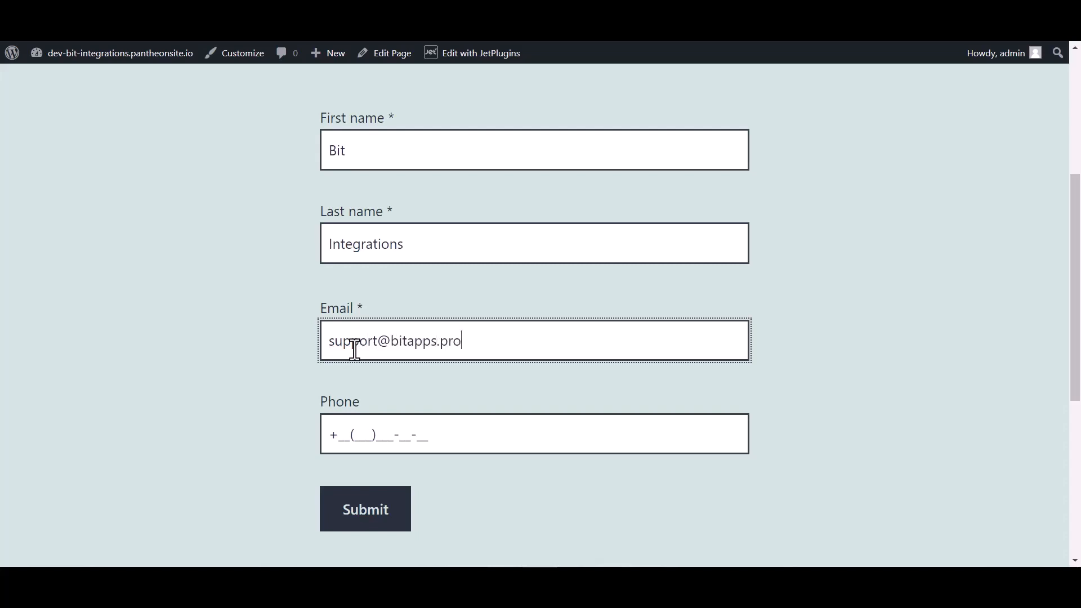
{"action": "left_click", "coordinate": [366, 428]}
{"action": "type", "text": "44(455)5"}
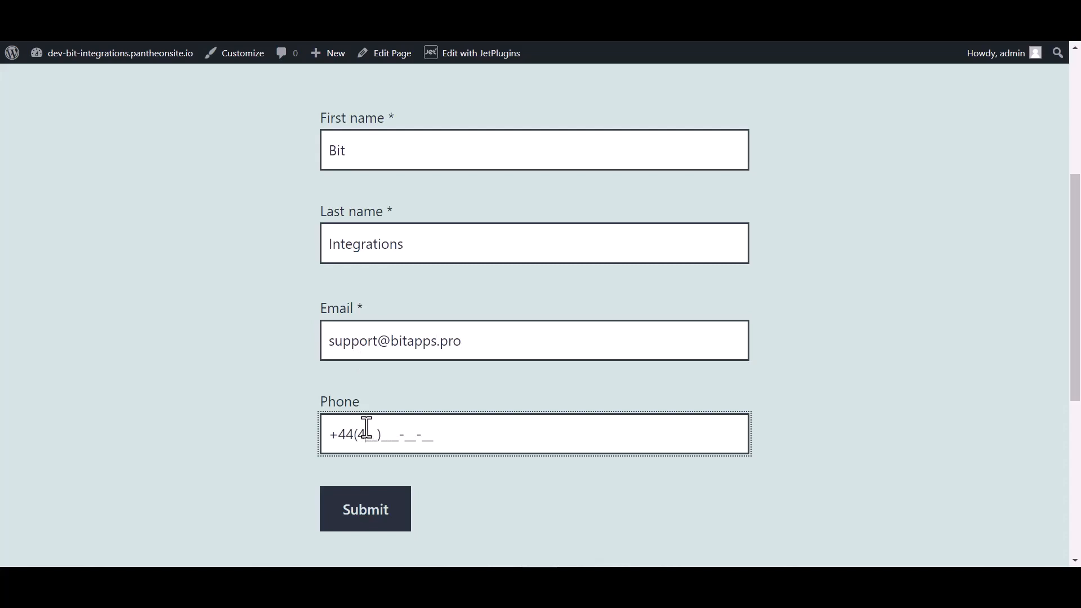
{"action": "type", "text": "66-6"}
{"action": "left_click", "coordinate": [358, 512]}
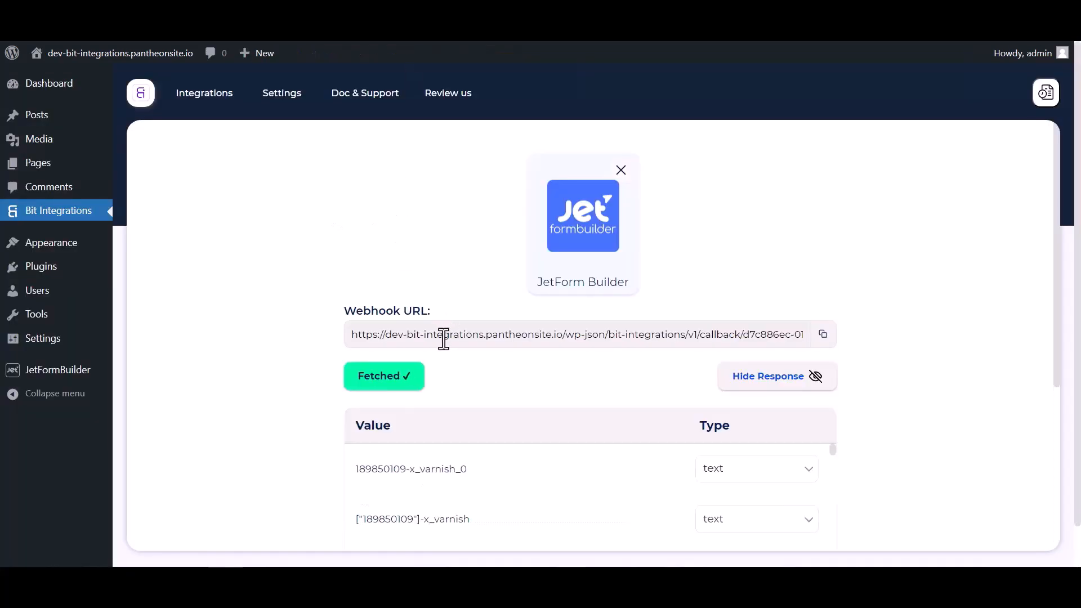
- Review the fetched test submission and proceed to setting the action
{"action": "scroll", "coordinate": [567, 353], "scroll_direction": "down", "scroll_amount": 4}
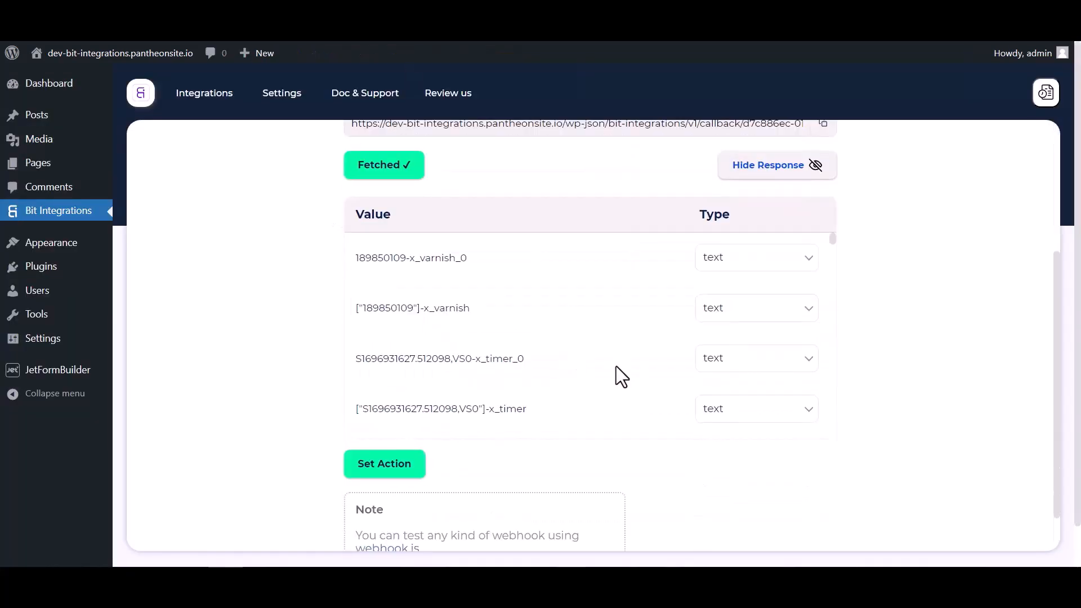
{"action": "scroll", "coordinate": [616, 372], "scroll_direction": "down", "scroll_amount": 5}
{"action": "scroll", "coordinate": [676, 361], "scroll_direction": "down", "scroll_amount": 10}
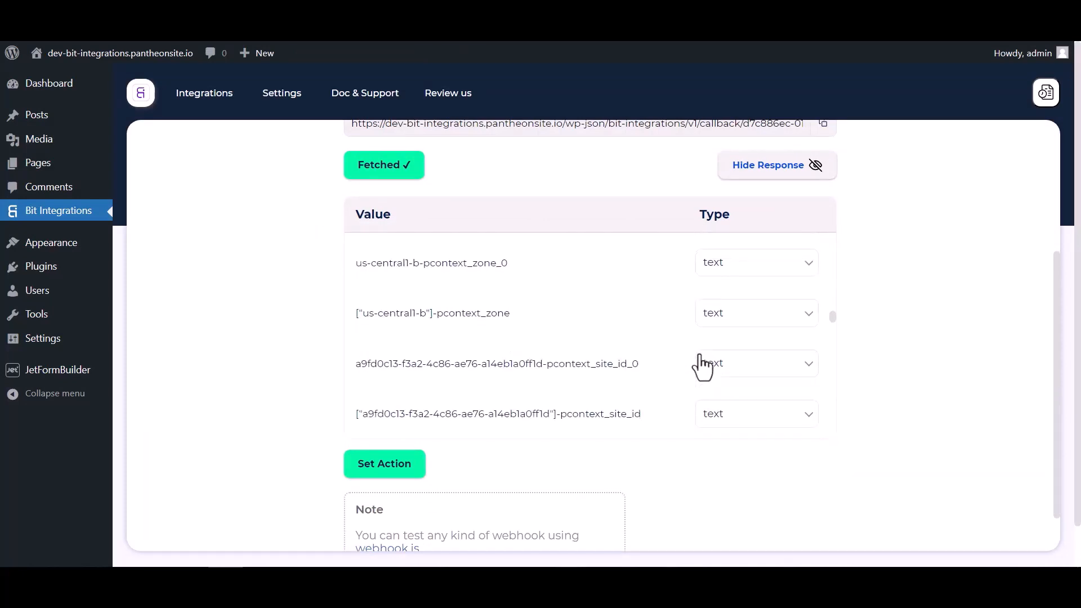
{"action": "scroll", "coordinate": [676, 354], "scroll_direction": "down", "scroll_amount": 10}
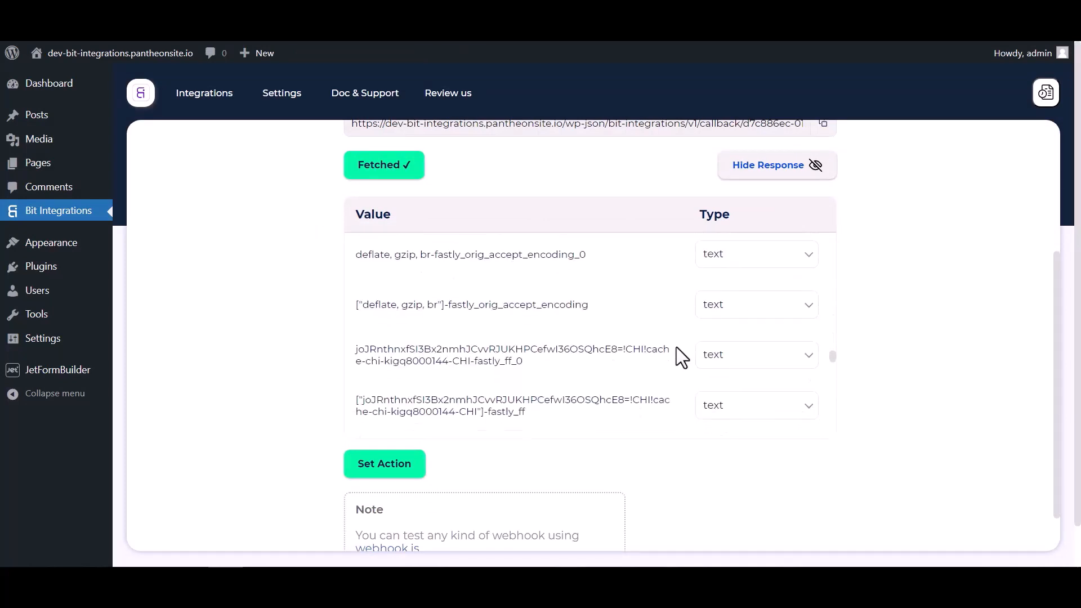
{"action": "left_click", "coordinate": [422, 480]}
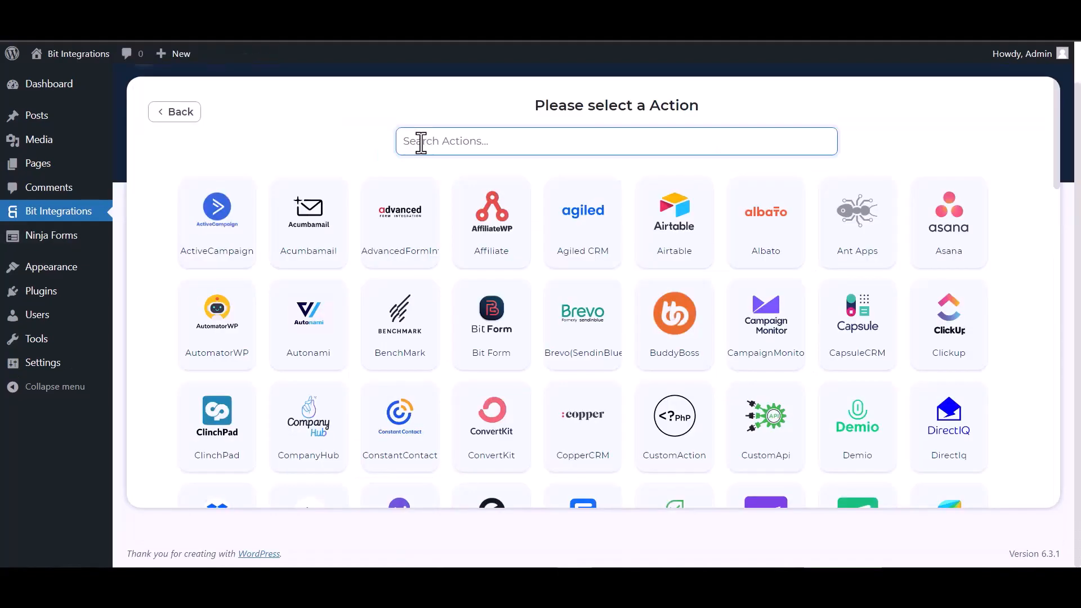
- Choose Livestorm as the action app via search 'liv' and follow its API token link
{"action": "left_click", "coordinate": [420, 140]}
{"action": "type", "text": "live"}
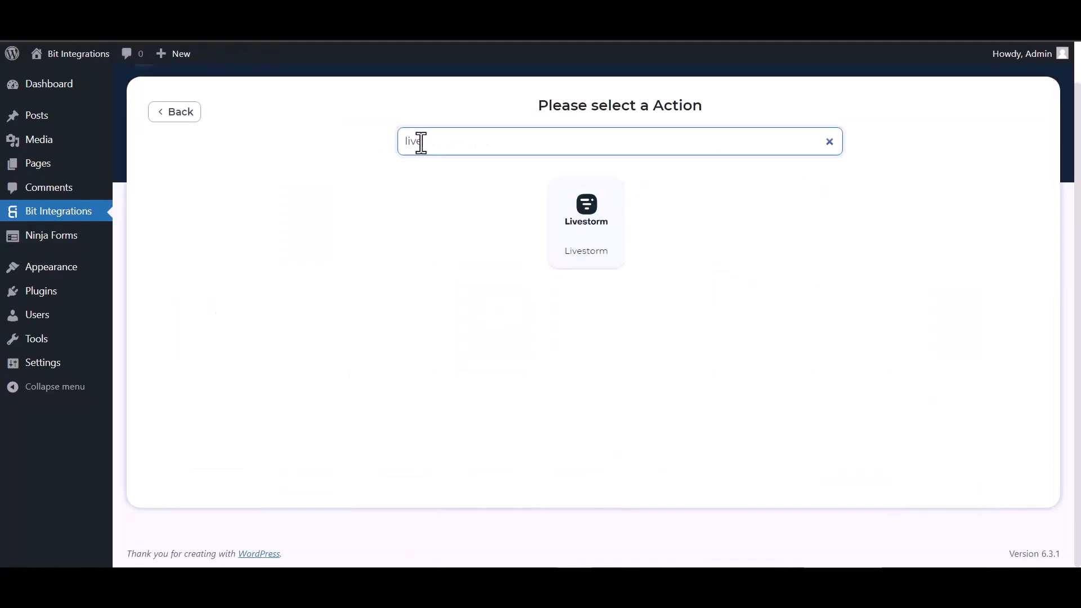
{"action": "left_click", "coordinate": [589, 219]}
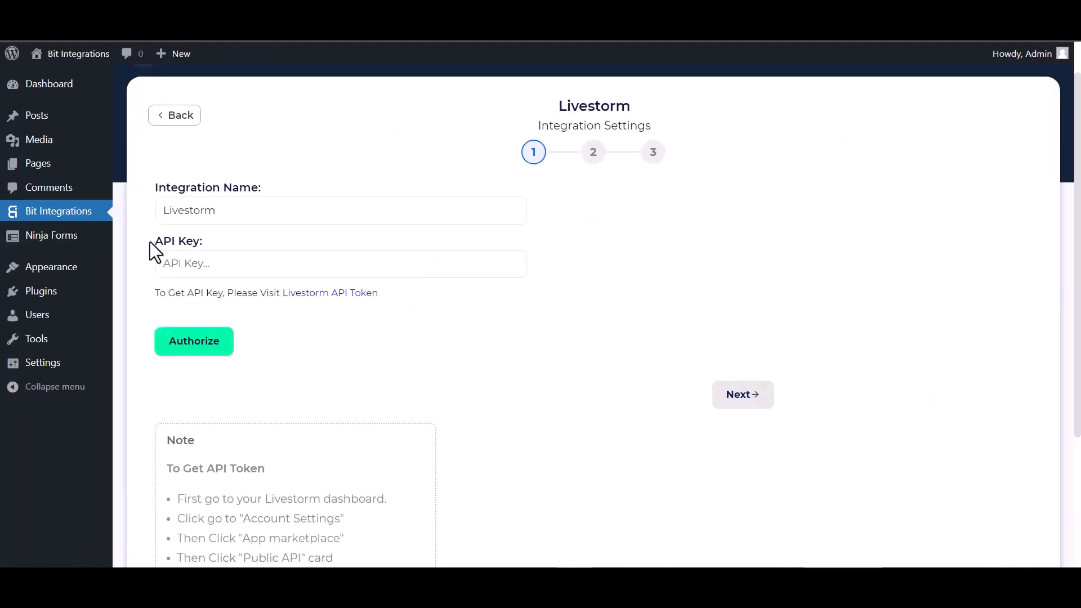
{"action": "left_click", "coordinate": [312, 297]}
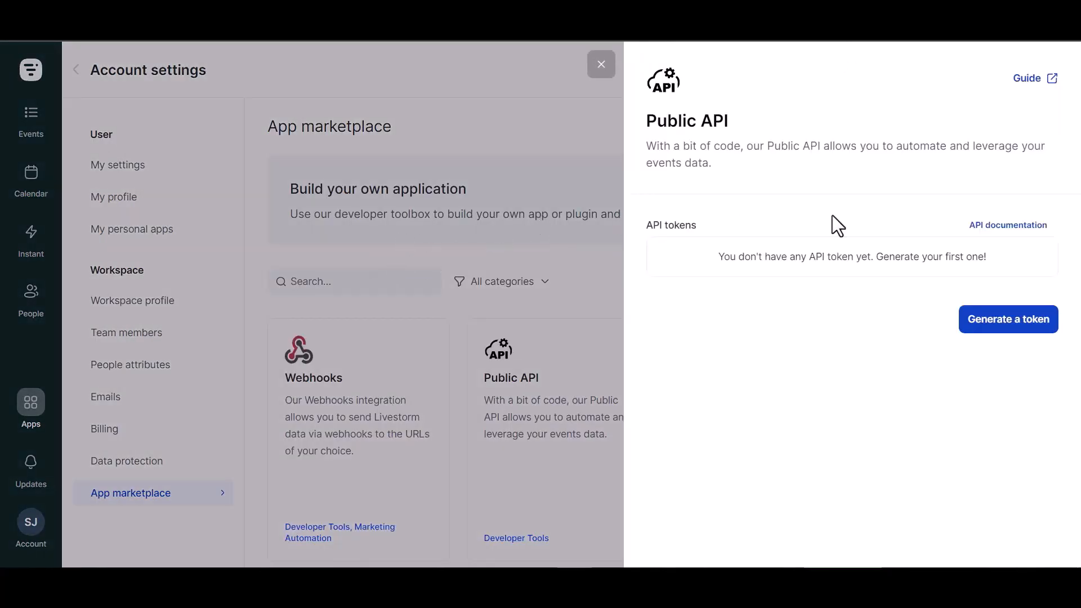
- Name a new Livestorm API token 'Bit Integrations' with Write on Identity, Events, Admin and Webhooks
{"action": "left_click", "coordinate": [1008, 327]}
{"action": "left_click", "coordinate": [686, 289]}
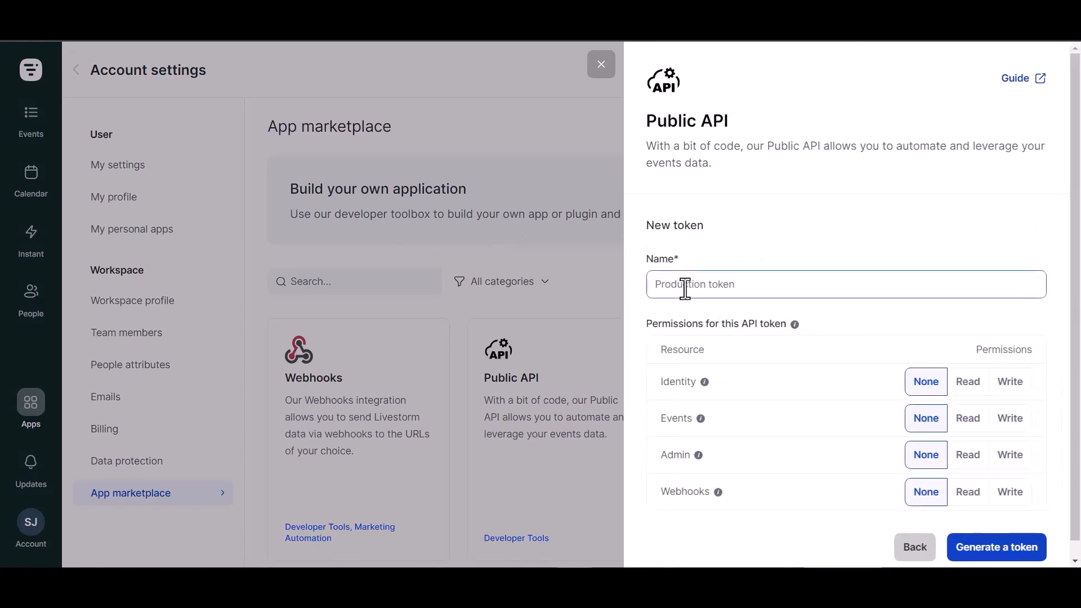
{"action": "type", "text": "Bit Integrations"}
{"action": "left_click", "coordinate": [1013, 388]}
{"action": "left_click", "coordinate": [1009, 417]}
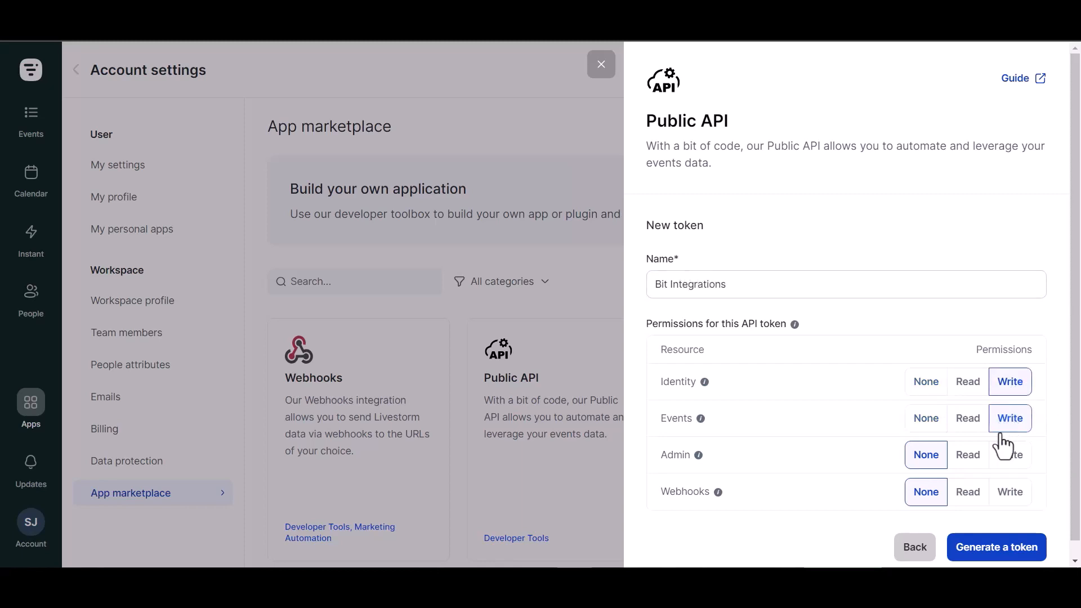
{"action": "left_click", "coordinate": [1010, 455]}
{"action": "left_click", "coordinate": [1011, 492]}
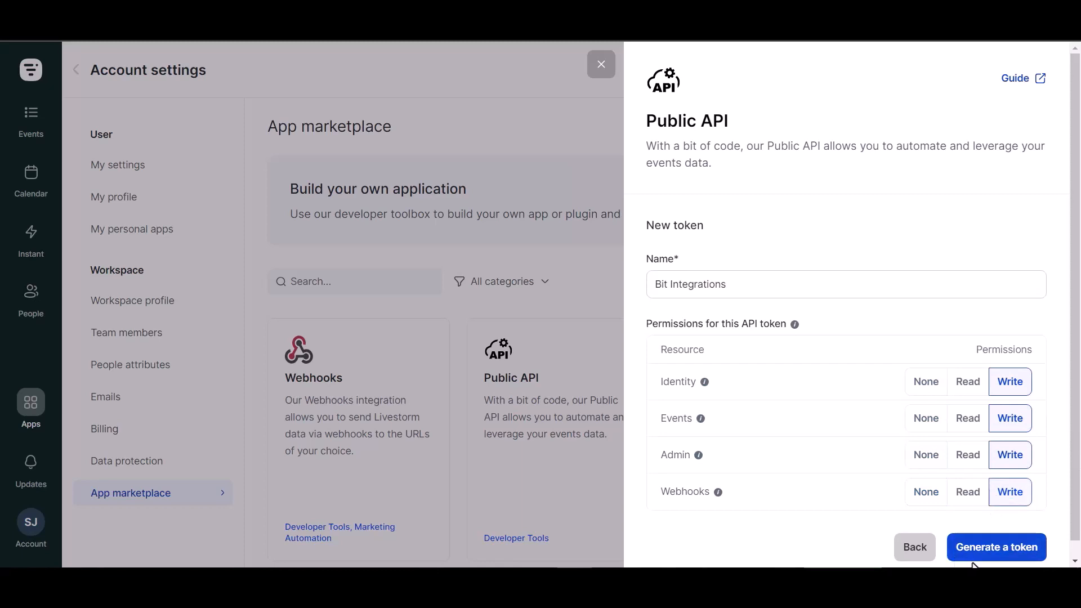
- Generate the token, copy it and close the token panel
{"action": "left_click", "coordinate": [1005, 556]}
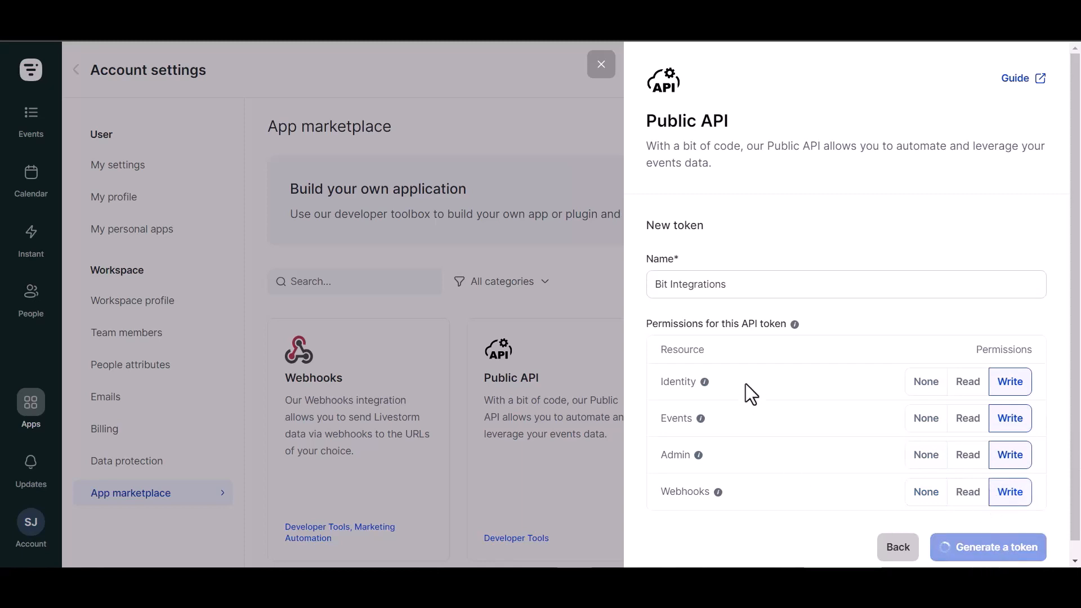
{"action": "left_click", "coordinate": [1023, 321]}
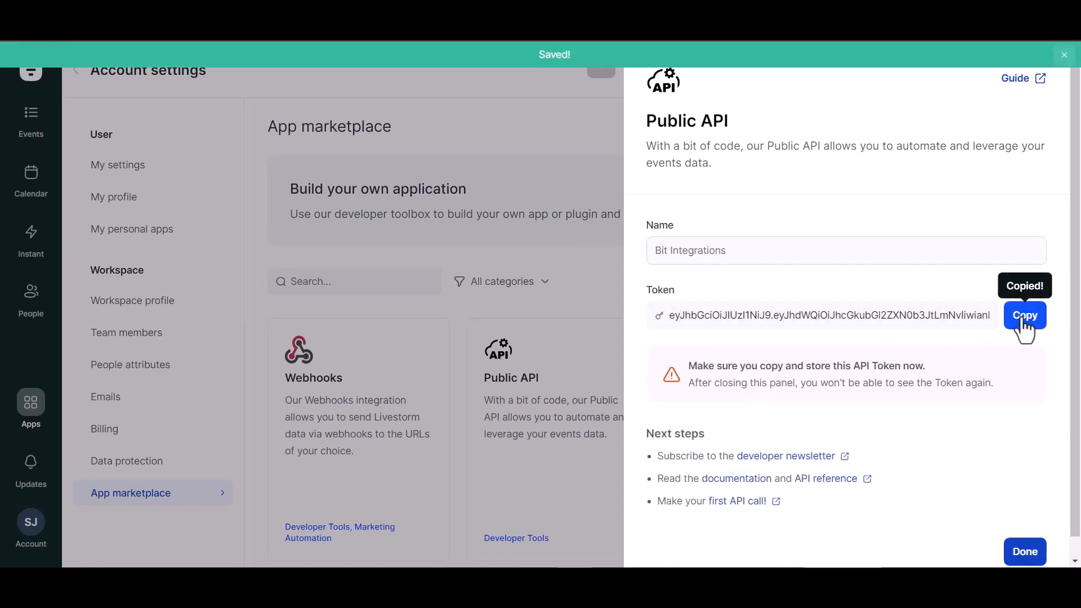
{"action": "left_click", "coordinate": [1025, 553]}
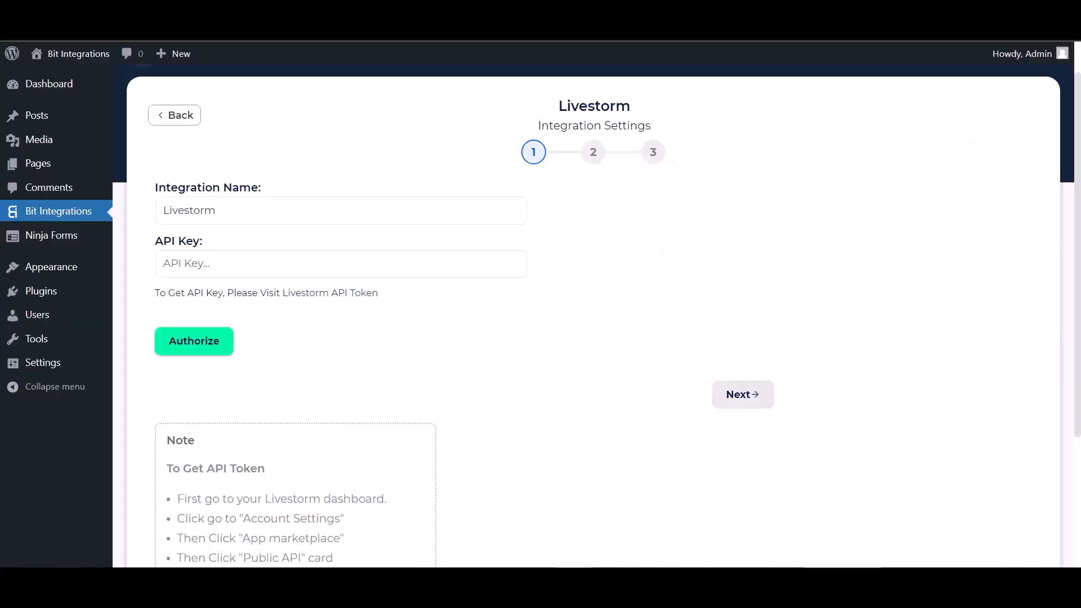
- Paste the Livestorm token into the API Key field, authorize, and continue to event selection
{"action": "left_click", "coordinate": [254, 261]}
{"action": "key", "text": "ctrl+v"}
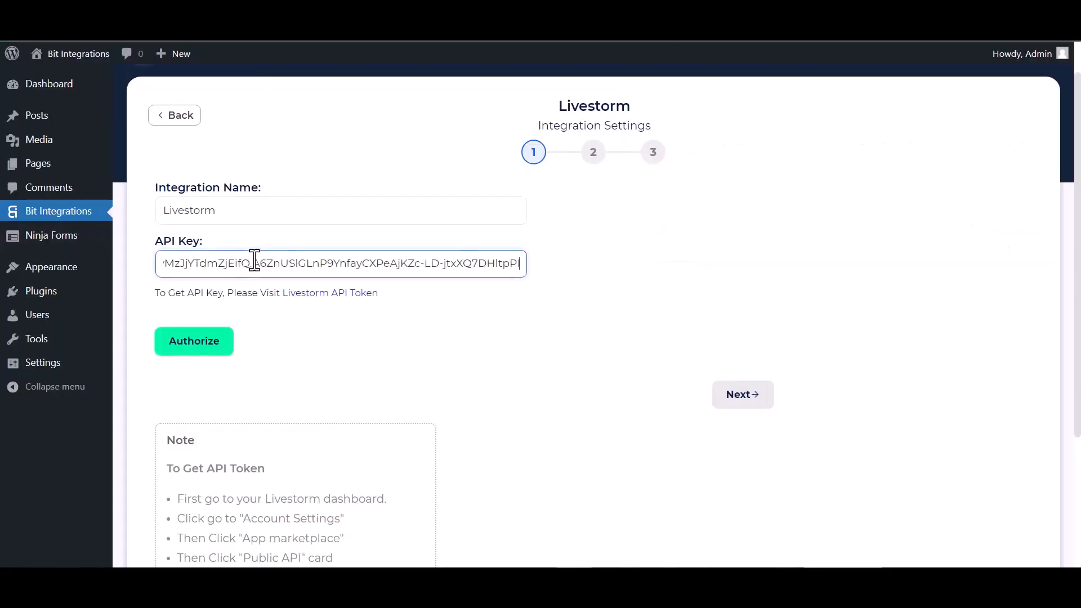
{"action": "left_click", "coordinate": [192, 345]}
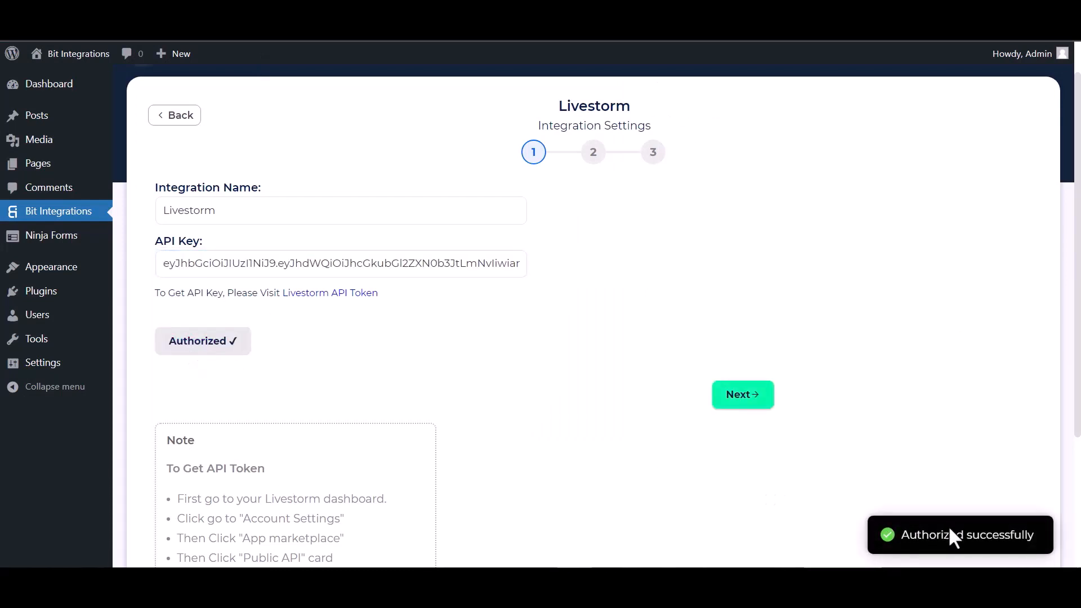
{"action": "left_click", "coordinate": [726, 405]}
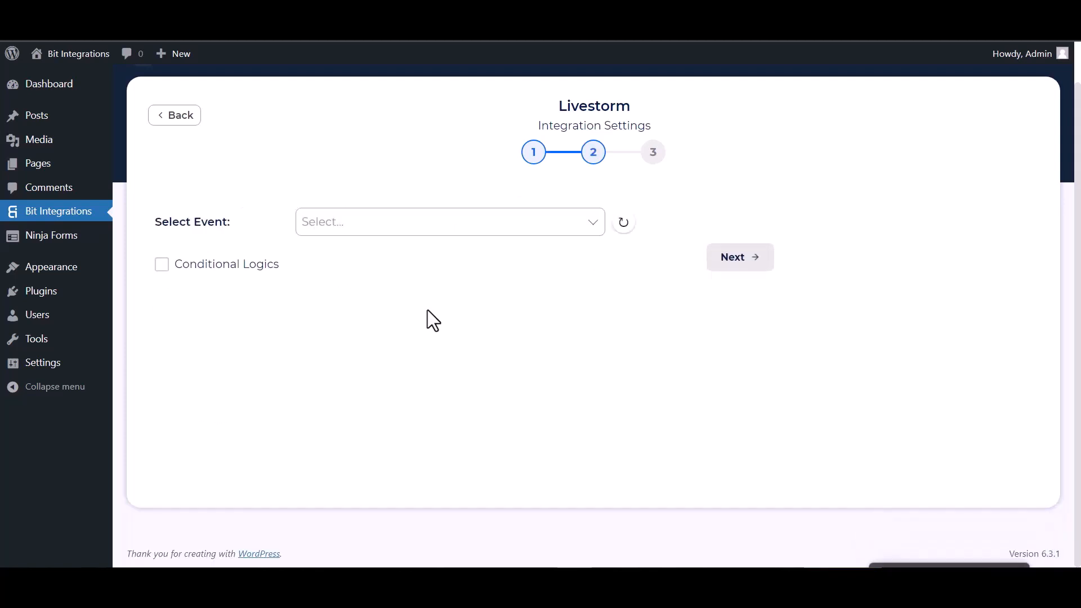
- Select the Bit Integrations event and its September 29th 2023 session
{"action": "left_click", "coordinate": [369, 225]}
{"action": "left_click", "coordinate": [360, 253]}
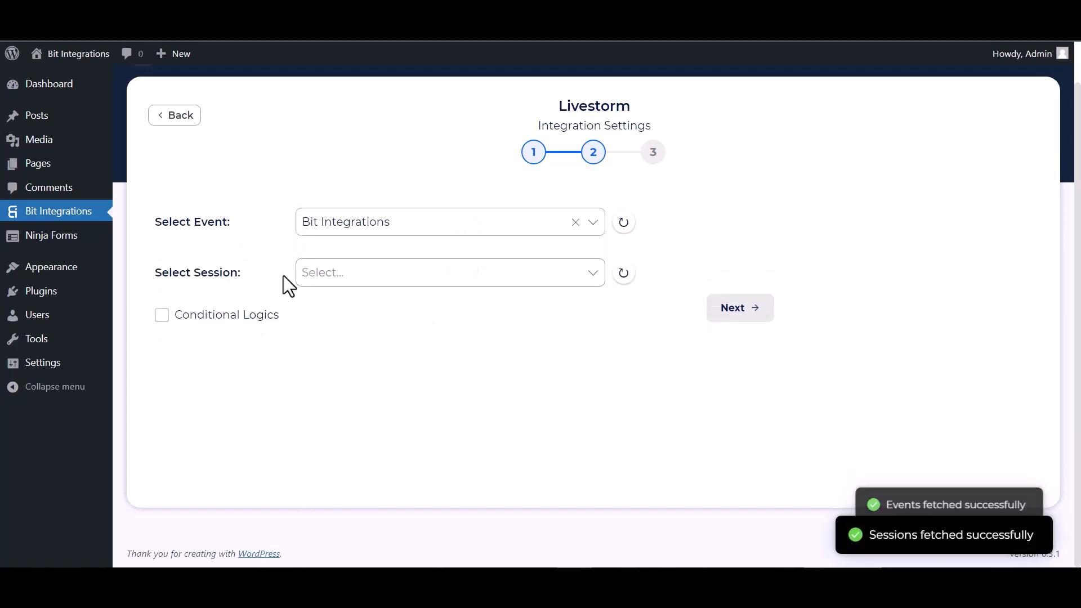
{"action": "left_click", "coordinate": [366, 275]}
{"action": "left_click", "coordinate": [361, 308]}
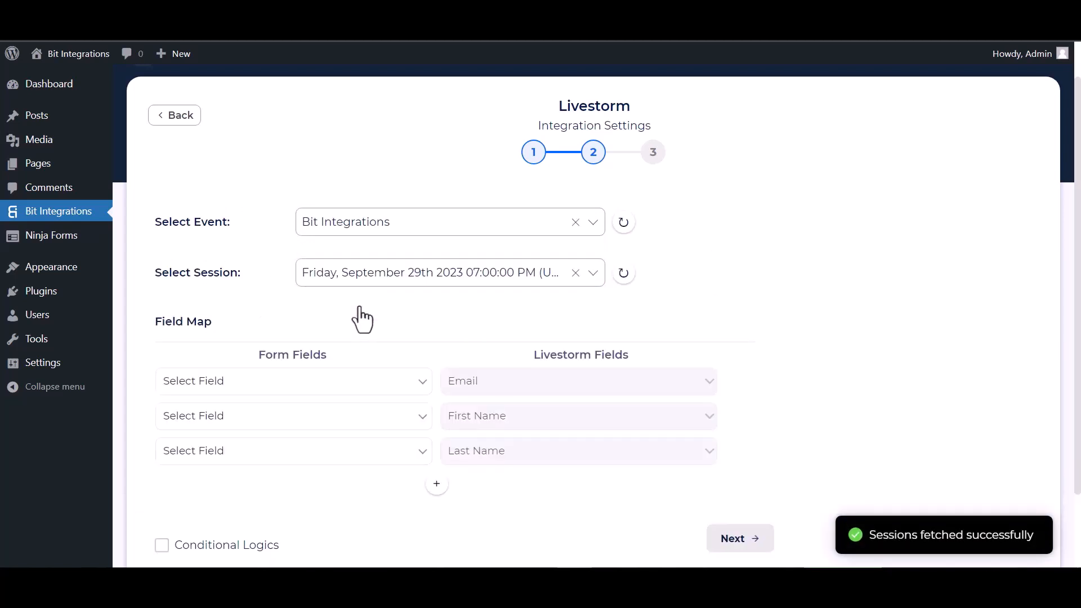
- Map the form's Email, First Name and Last Name fields to Livestorm
{"action": "scroll", "coordinate": [360, 316], "scroll_direction": "down", "scroll_amount": 3}
{"action": "left_click", "coordinate": [282, 298]}
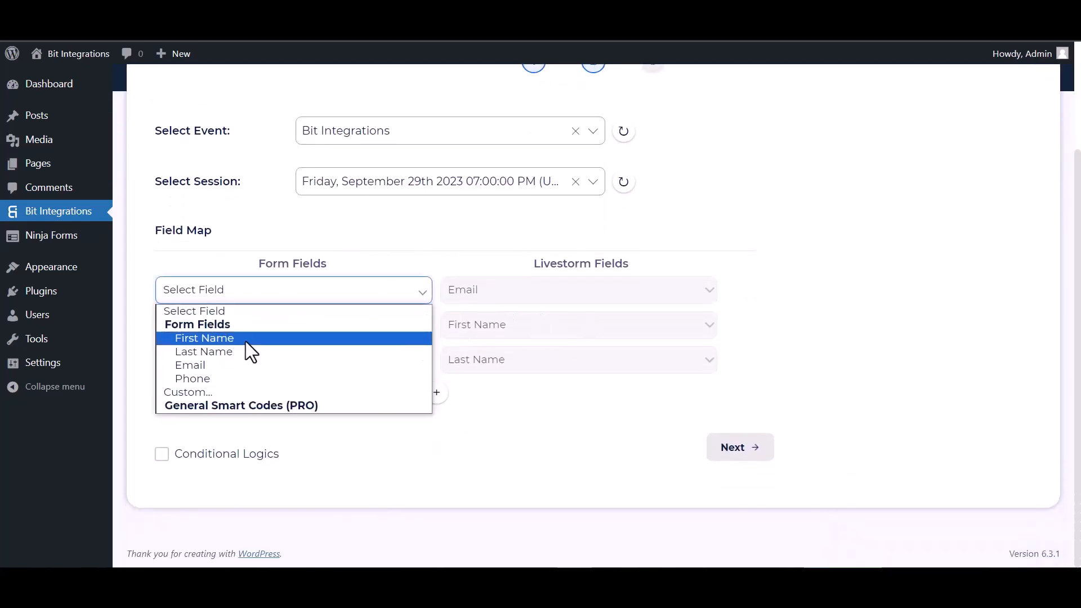
{"action": "left_click", "coordinate": [193, 365]}
{"action": "left_click", "coordinate": [256, 330]}
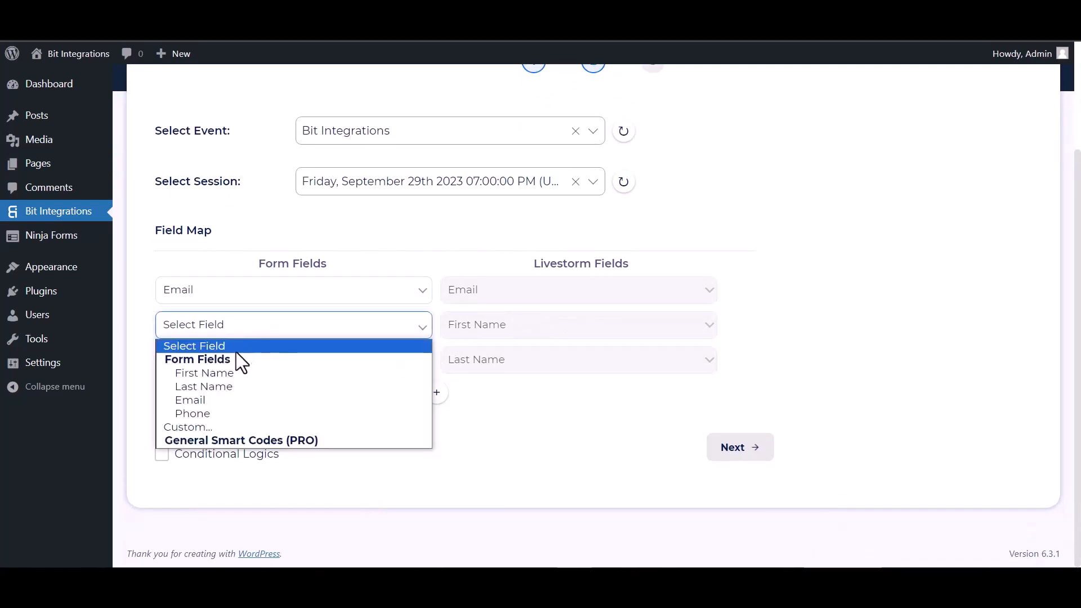
{"action": "left_click", "coordinate": [211, 373]}
{"action": "left_click", "coordinate": [234, 362]}
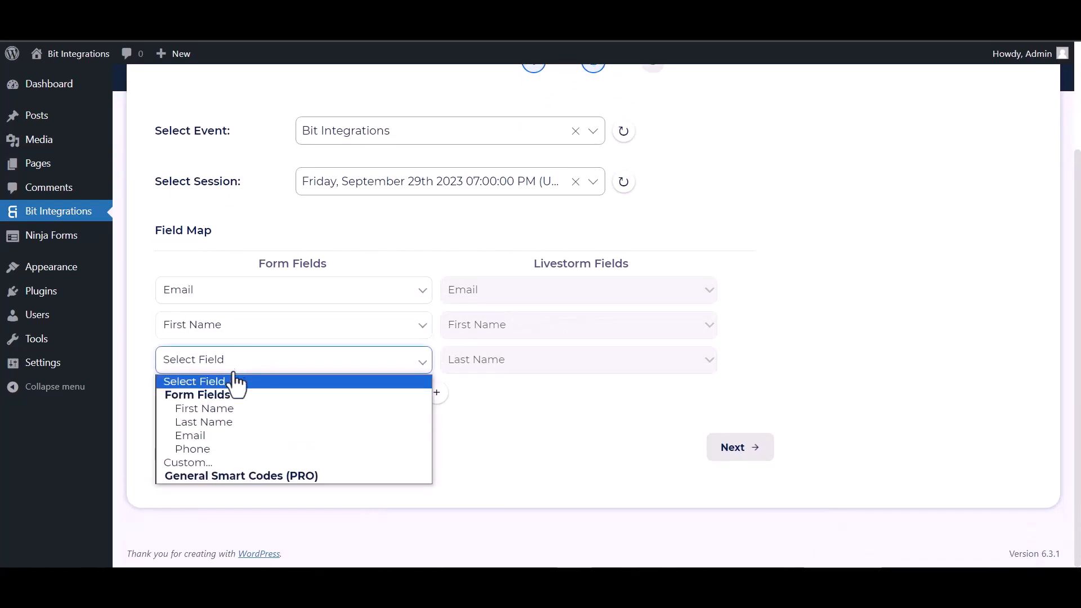
{"action": "left_click", "coordinate": [207, 423]}
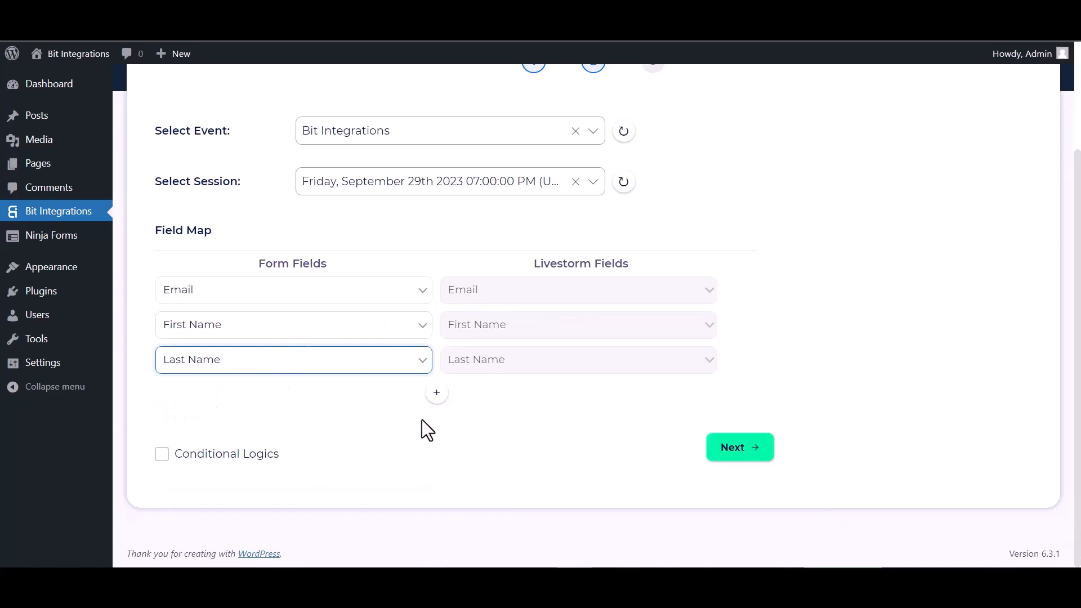
- Leave conditional logic off, continue to the final step and save the integration
{"action": "left_click", "coordinate": [162, 455]}
{"action": "scroll", "coordinate": [349, 374], "scroll_direction": "down", "scroll_amount": 2}
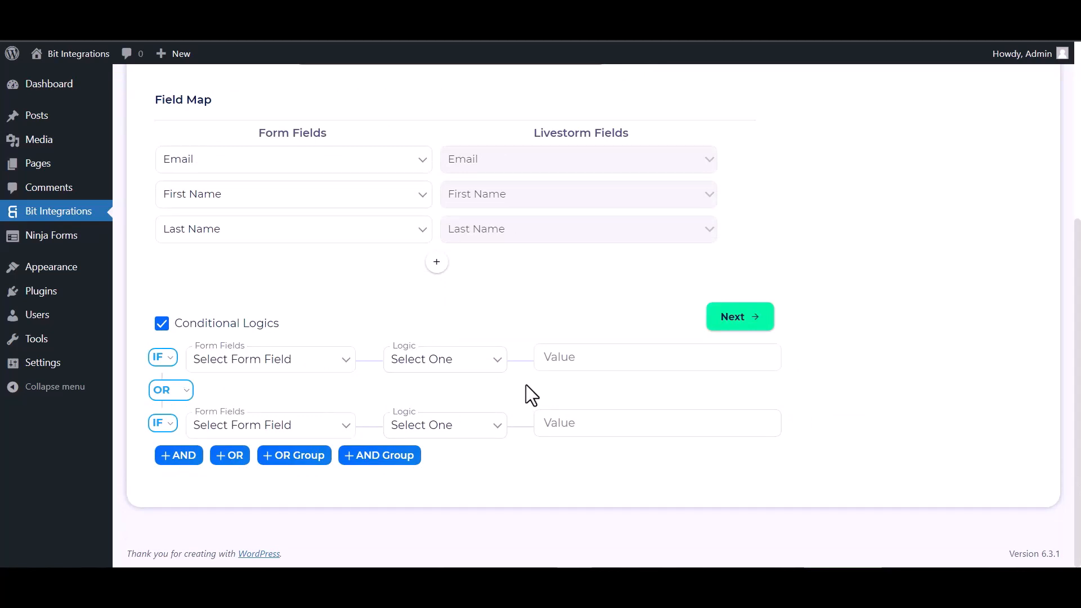
{"action": "left_click", "coordinate": [161, 323]}
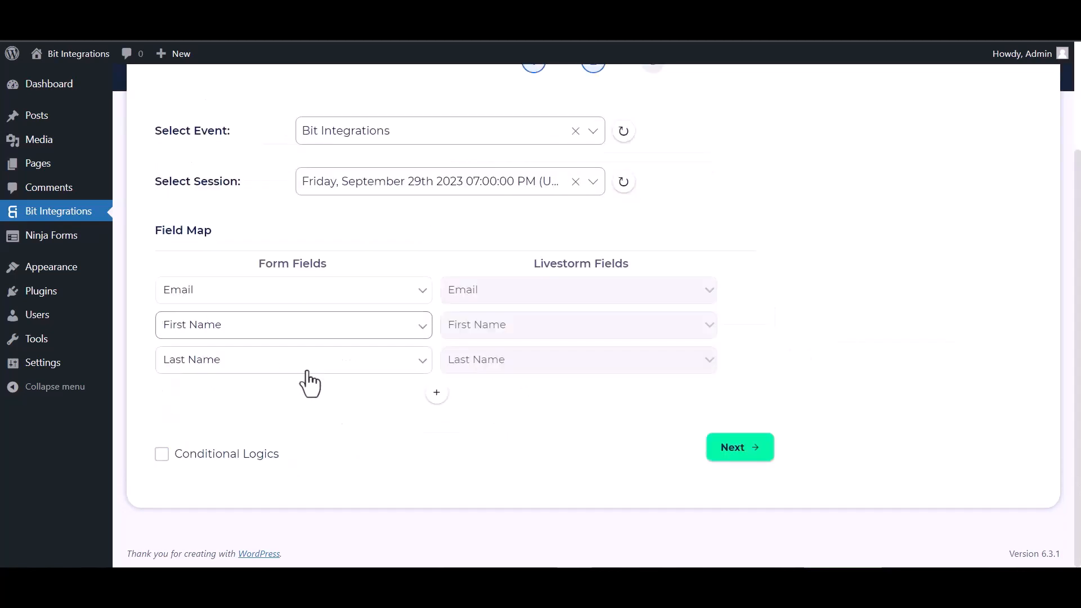
{"action": "left_click", "coordinate": [737, 450]}
{"action": "left_click", "coordinate": [605, 281]}
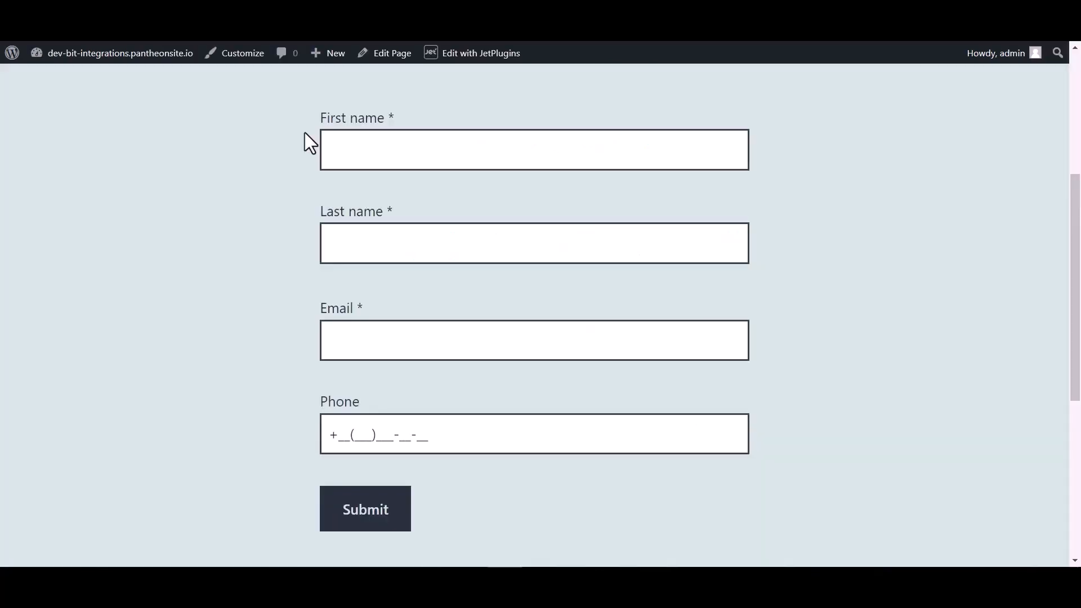
- Submit a second test entry named Bit Integrations with the test e-mail and phone number
{"action": "left_click", "coordinate": [375, 145]}
{"action": "type", "text": "B"}
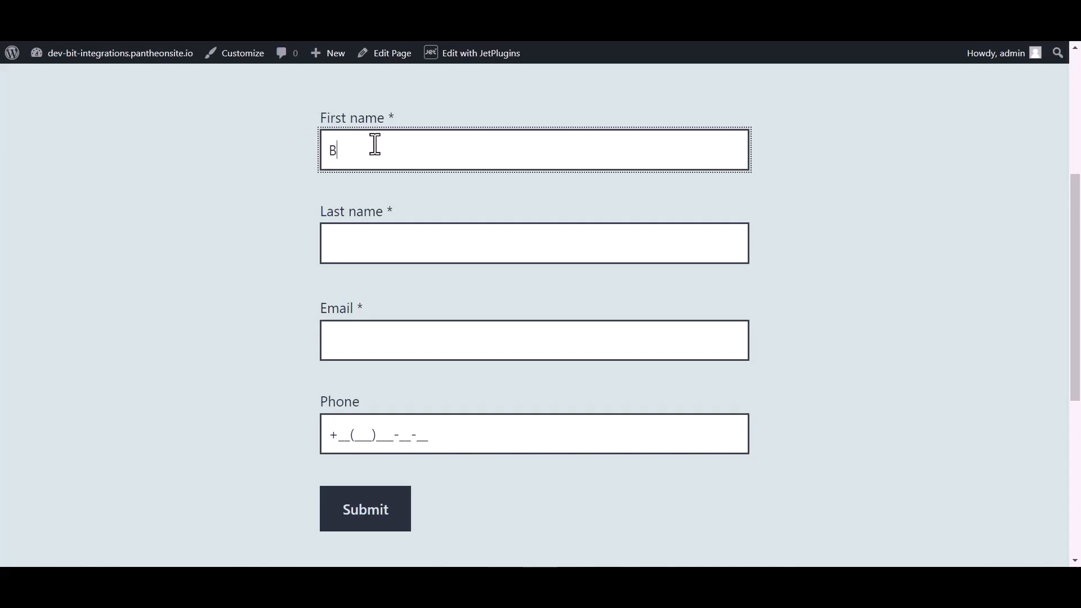
{"action": "type", "text": "it"}
{"action": "left_click", "coordinate": [364, 243]}
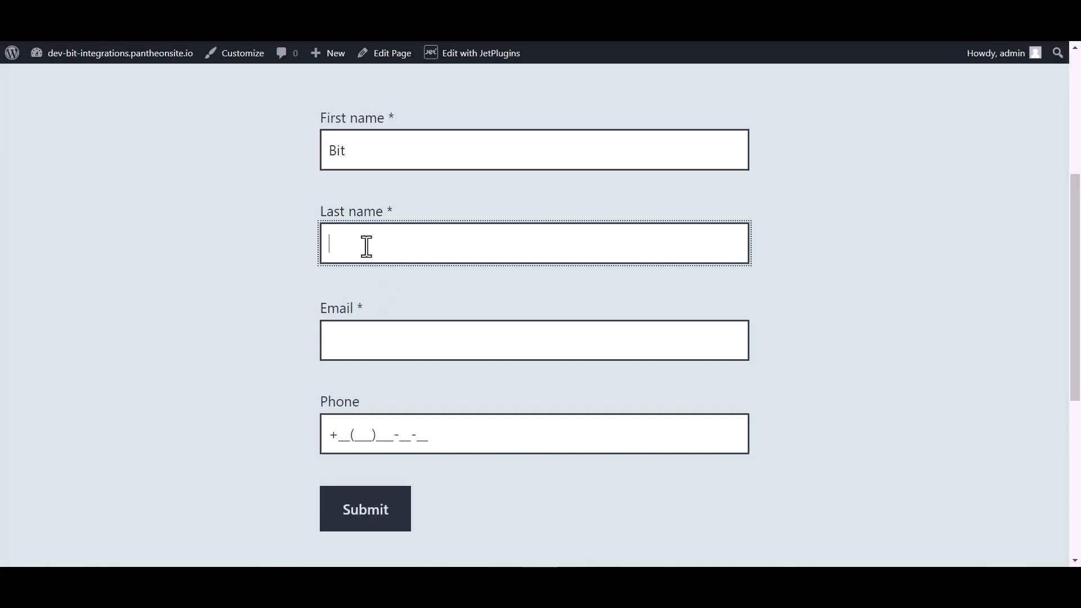
{"action": "type", "text": "Integrat"}
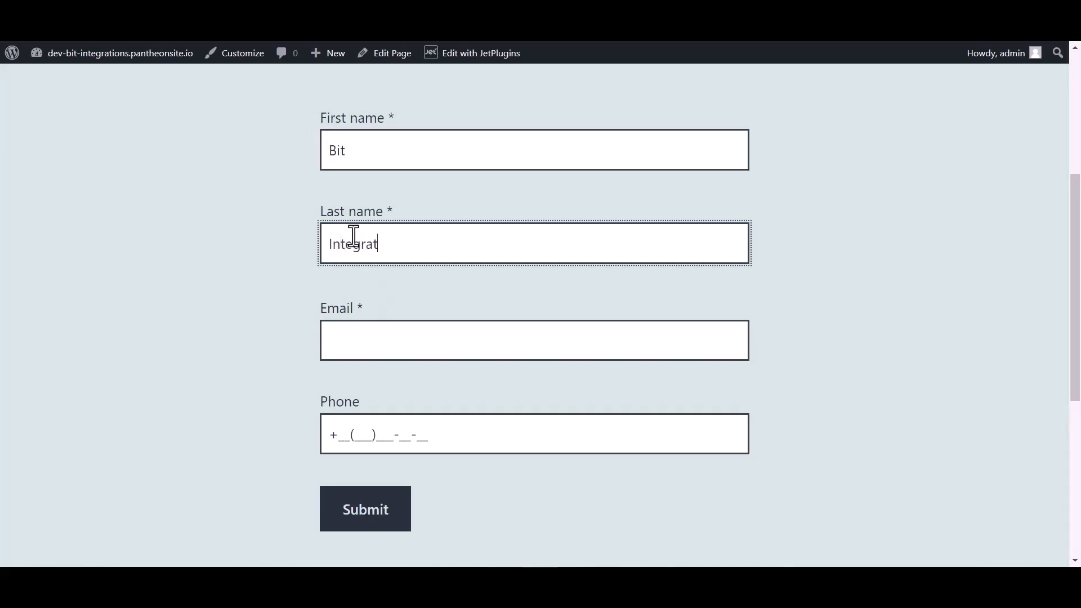
{"action": "type", "text": "ions"}
{"action": "left_click", "coordinate": [355, 349]}
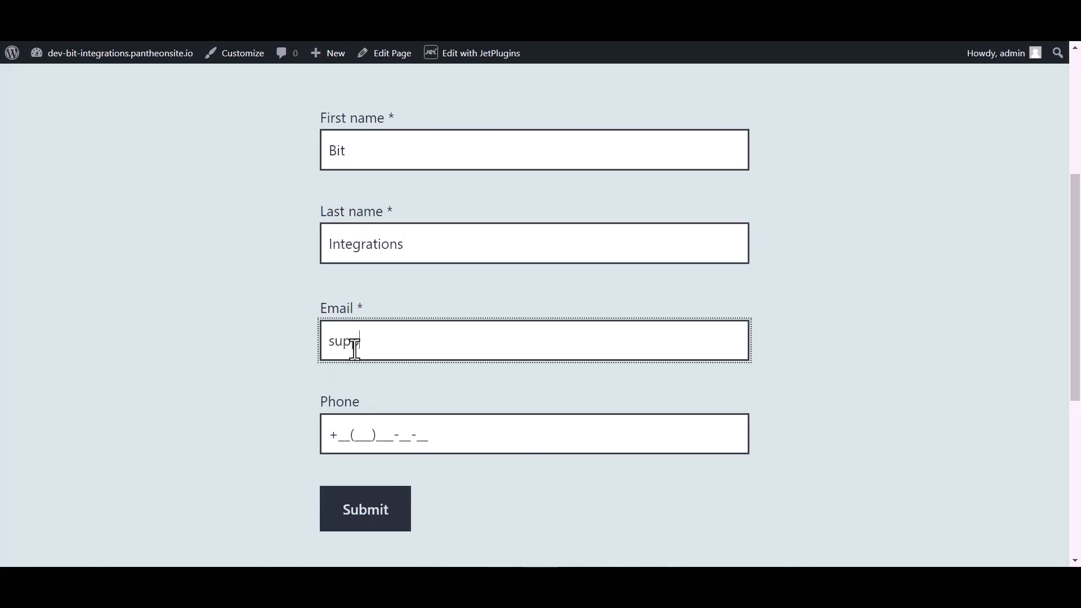
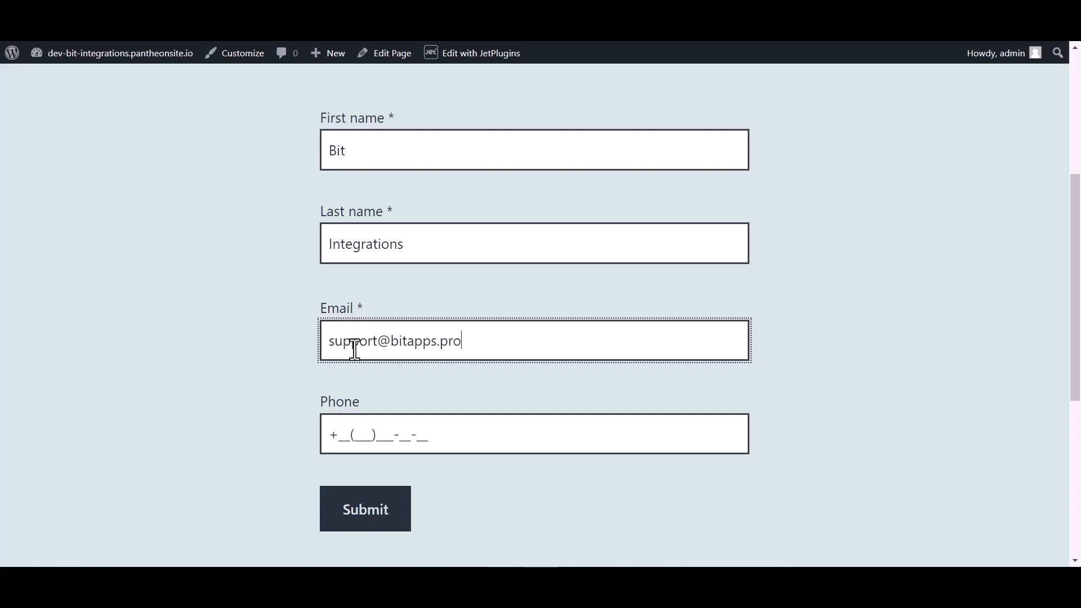
{"action": "left_click", "coordinate": [366, 428]}
{"action": "type", "text": "44(4"}
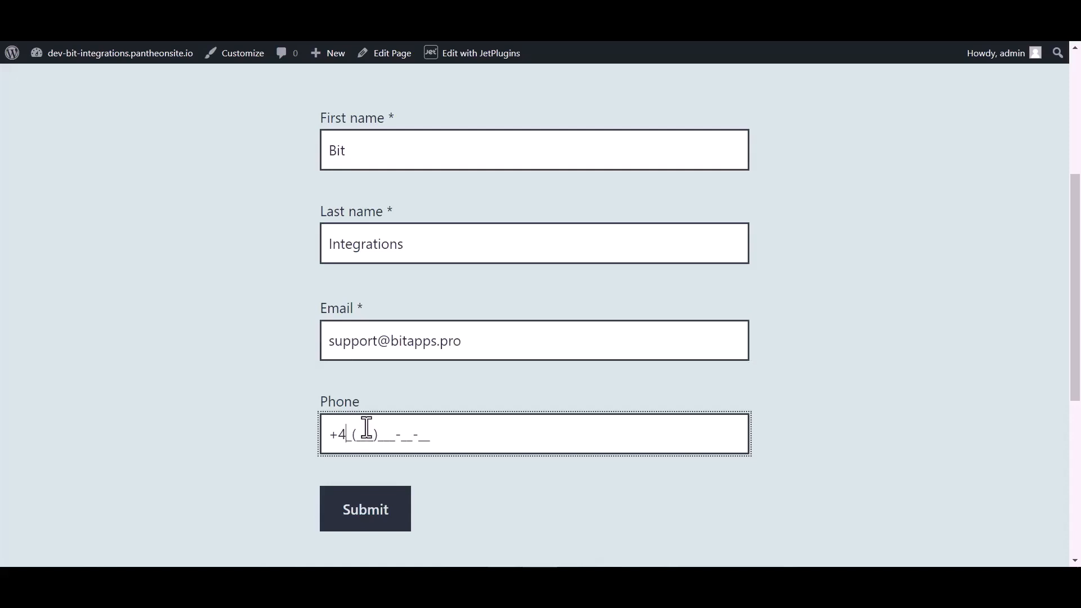
{"action": "type", "text": "55)56"}
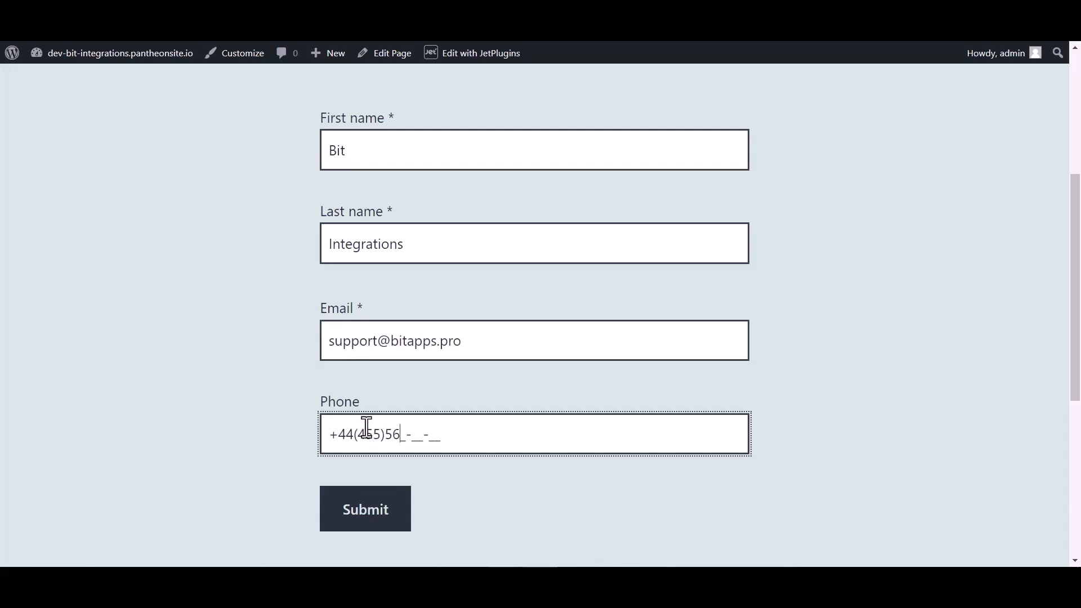
{"action": "type", "text": "6-6"}
{"action": "left_click", "coordinate": [364, 515]}
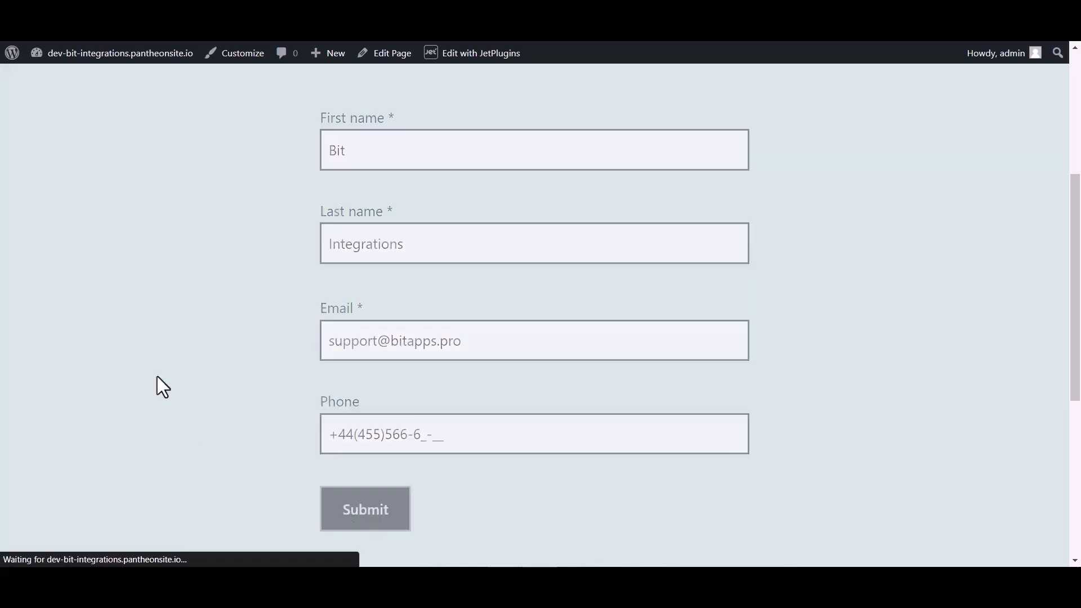
- Find the new Bit Integrations registrant in the event's People list and open their details
{"action": "scroll", "coordinate": [400, 268], "scroll_direction": "down", "scroll_amount": 3}
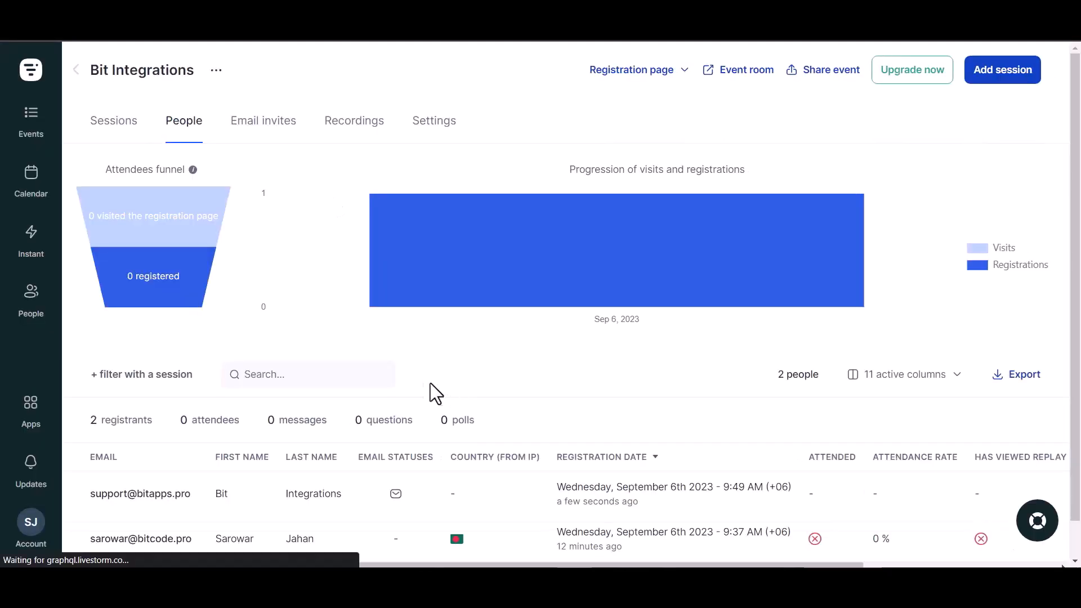
{"action": "scroll", "coordinate": [431, 388], "scroll_direction": "down", "scroll_amount": 1}
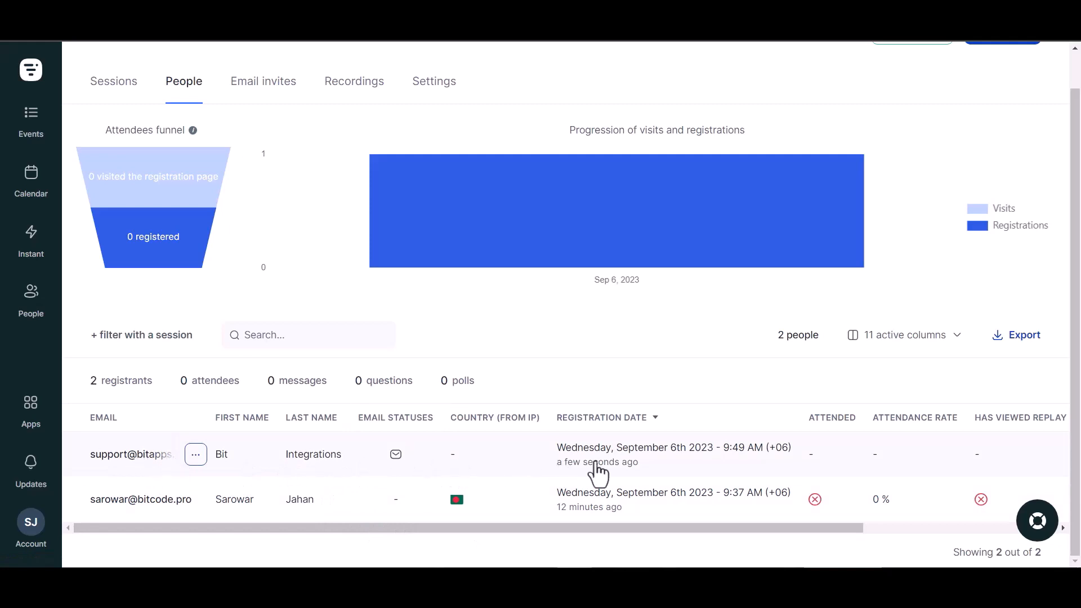
{"action": "left_click", "coordinate": [171, 463]}
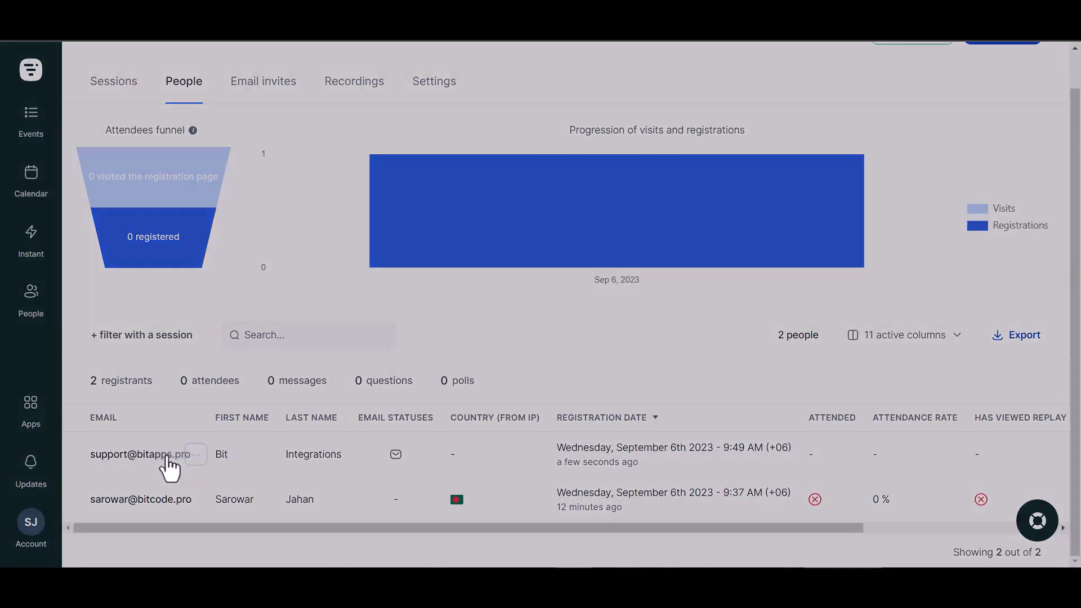